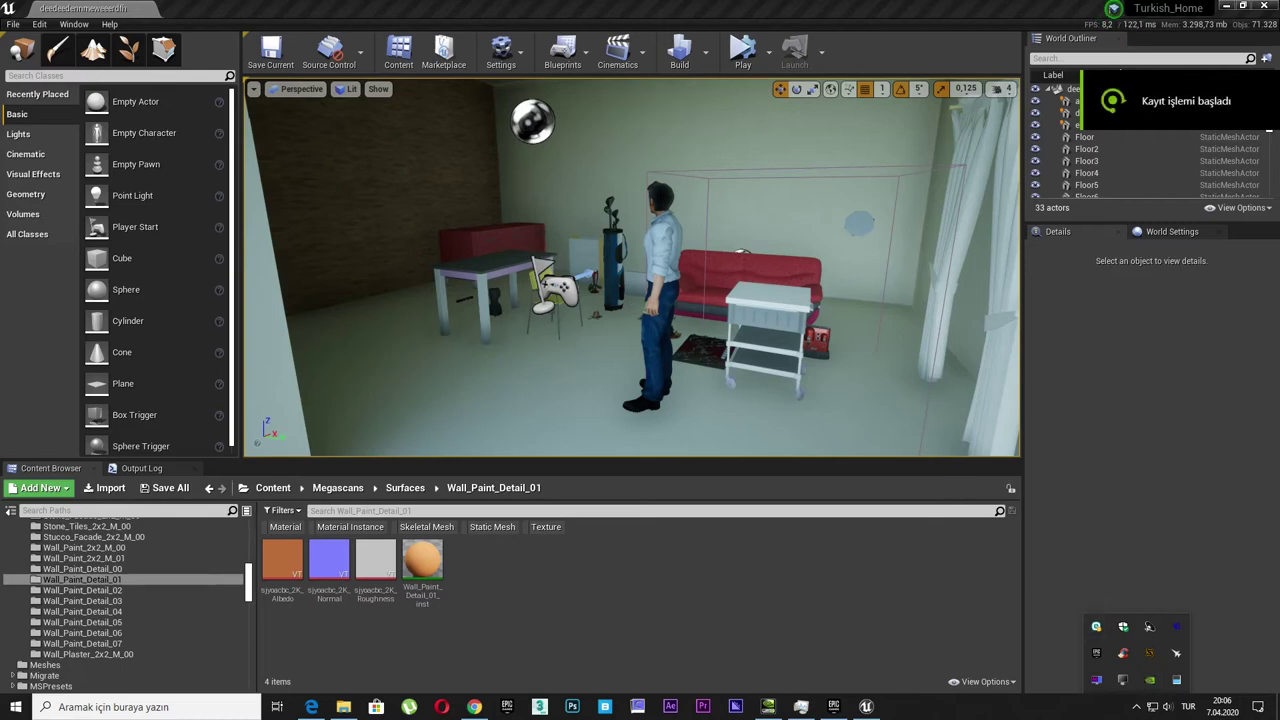
- Fly into the room and inspect the character, sofa, rug, floor, breakfast plate and kitchen table
mouse_move(632, 266)
right_down()
mouse_move(720, 266)
mouse_move(690, 266)
right_up()
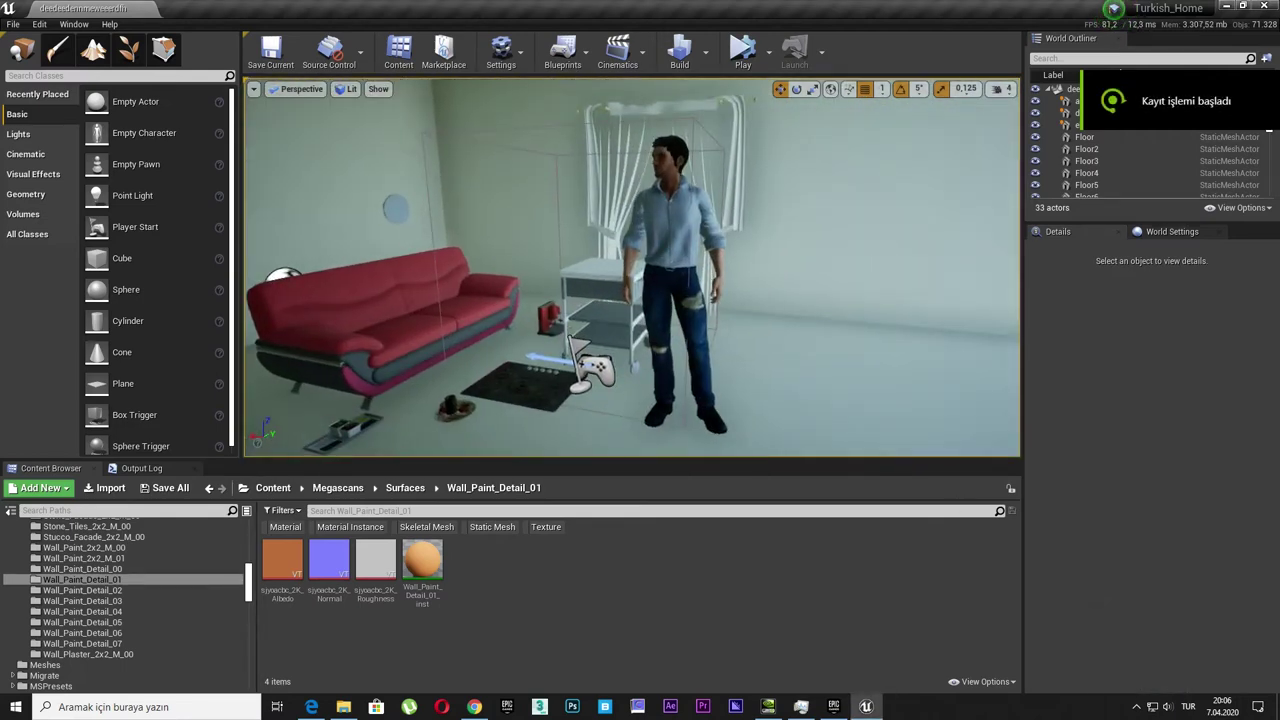
click(776, 338)
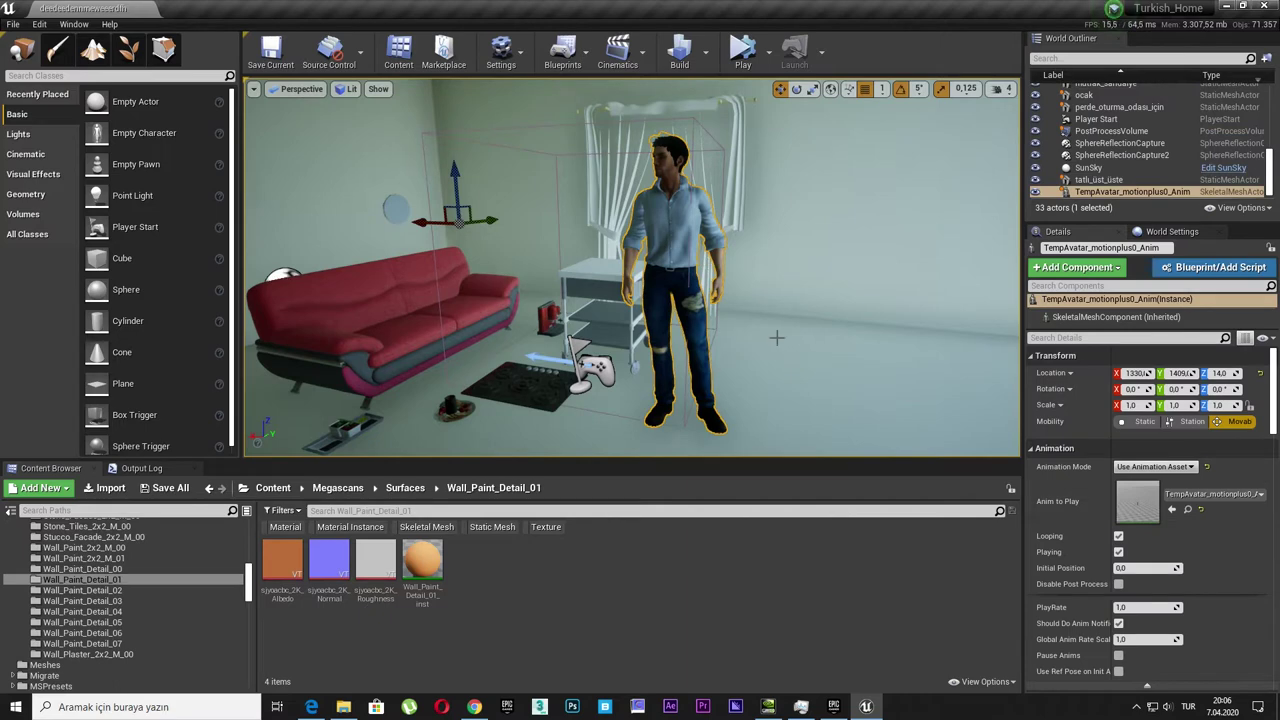
click(388, 313)
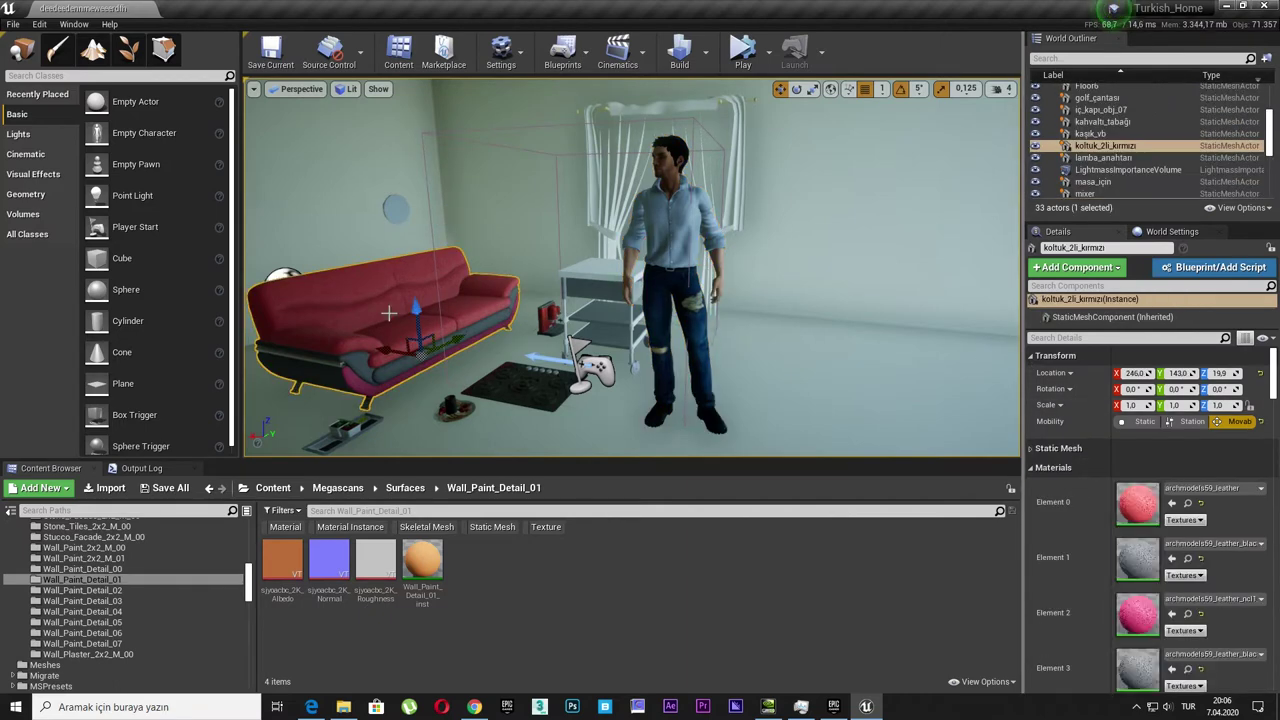
click(550, 389)
right_drag(500, 380, 516, 377)
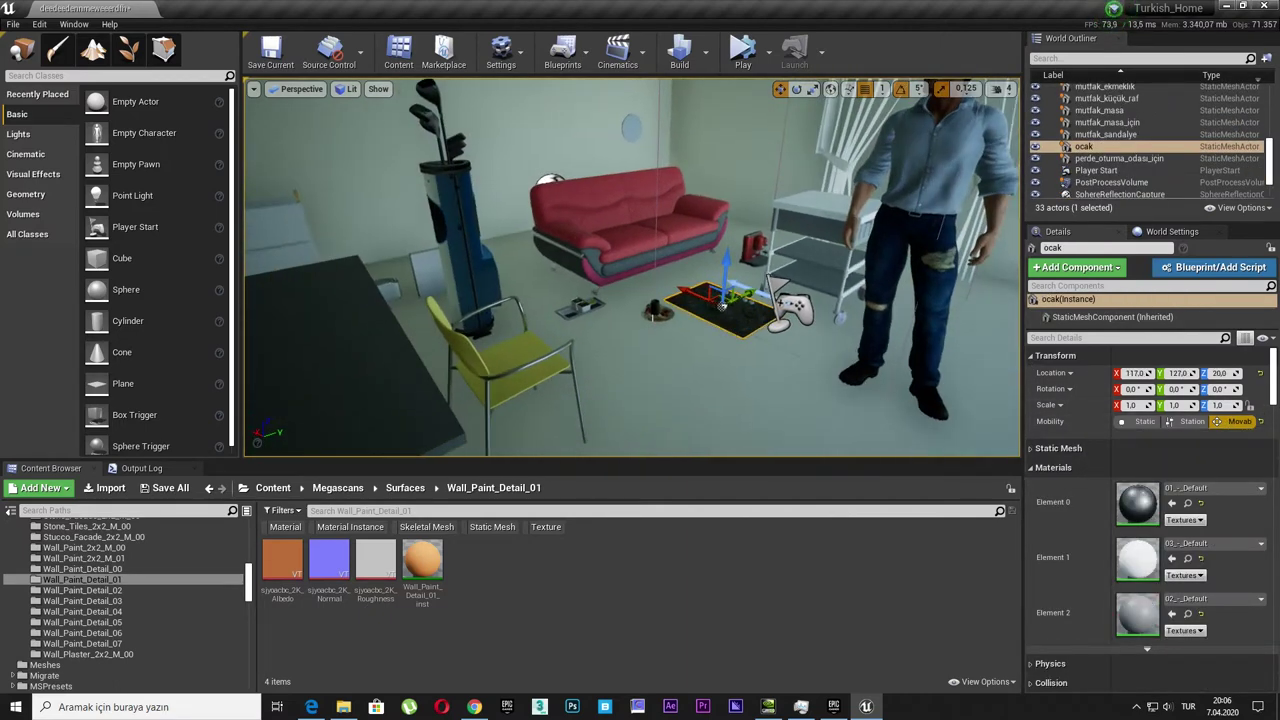
click(654, 318)
click(656, 310)
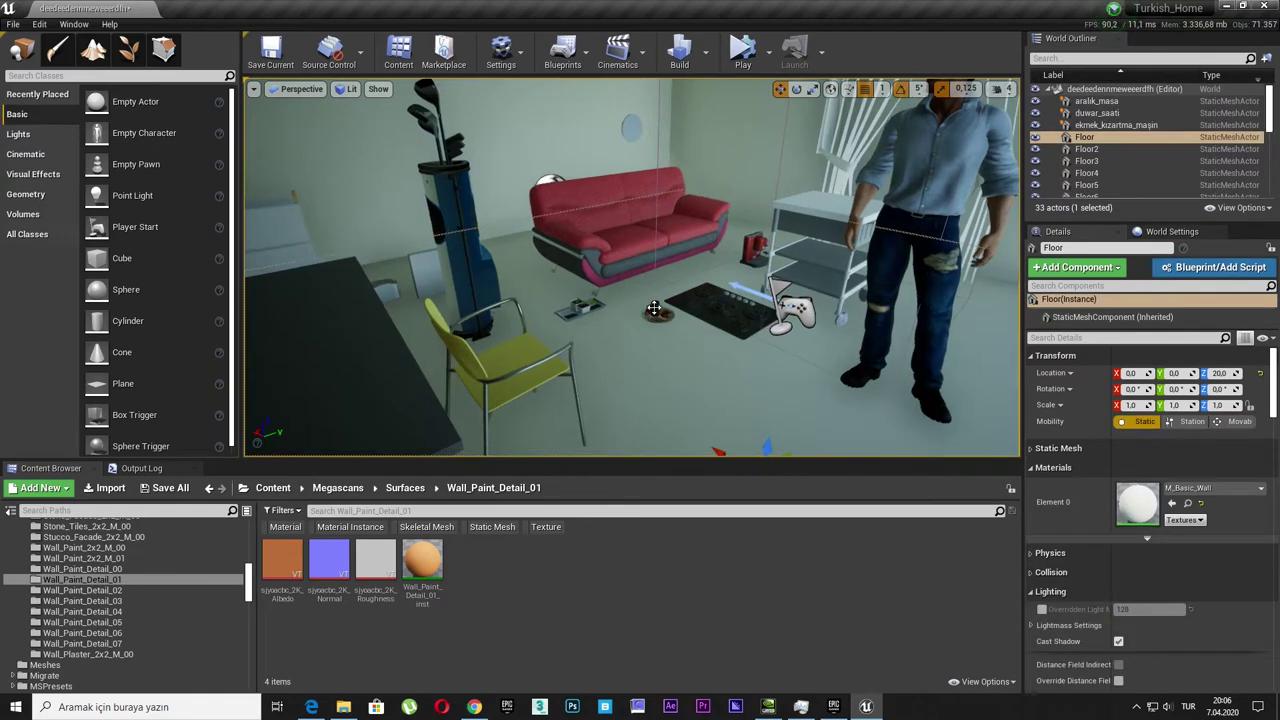
click(580, 306)
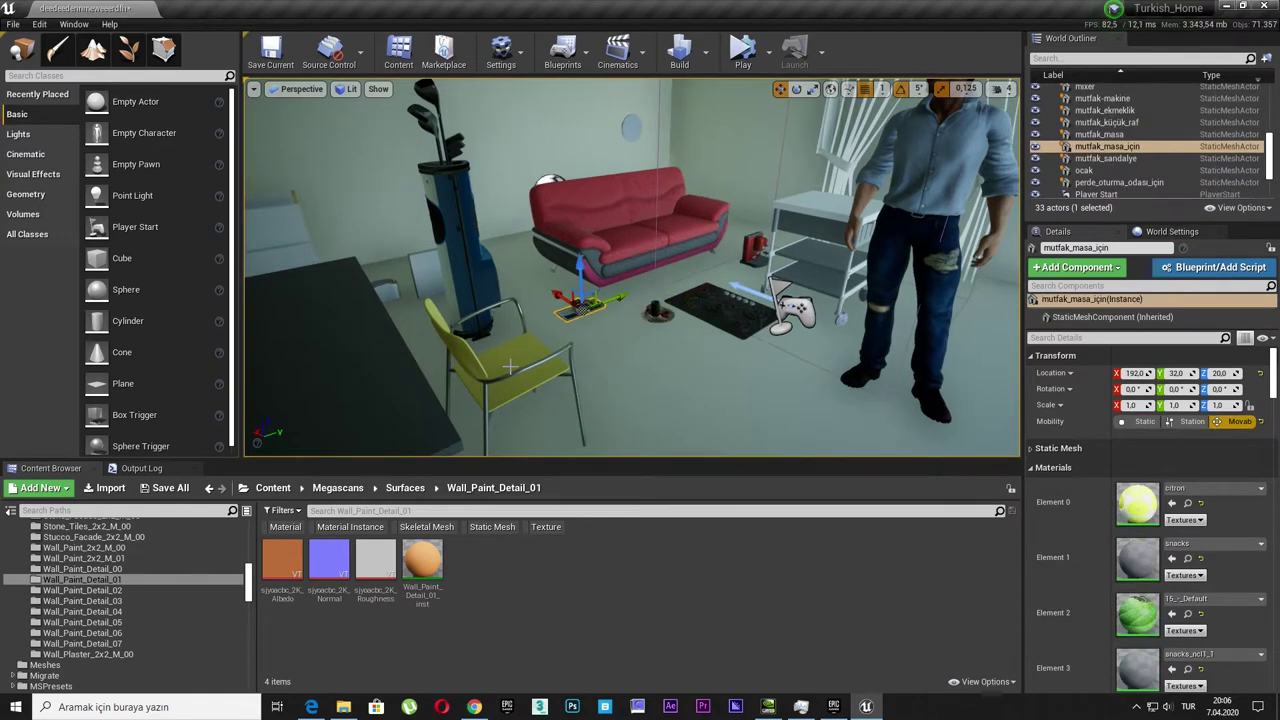
click(378, 366)
- Inspect the kitchen shelf, golf bag, light switch, door frame, toaster and bread box
right_drag(363, 354, 363, 354)
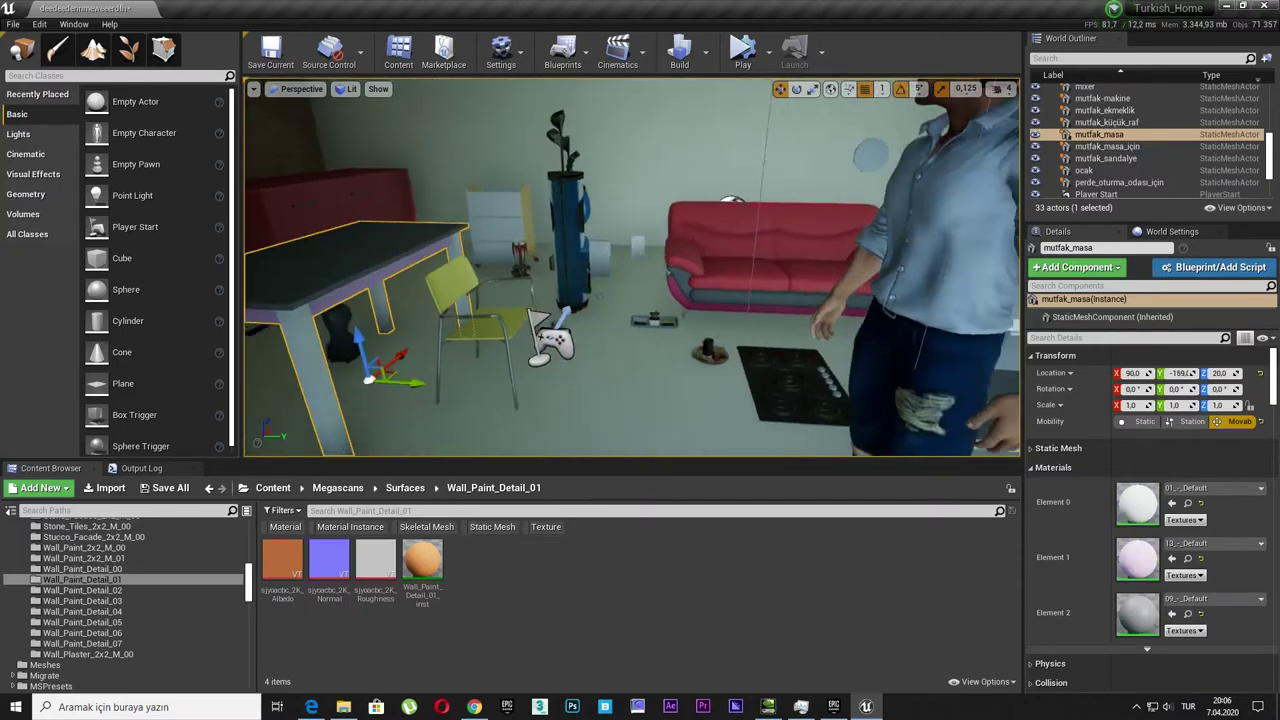
mouse_move(600, 266)
right_down()
mouse_move(640, 266)
mouse_move(560, 266)
right_up()
click(614, 366)
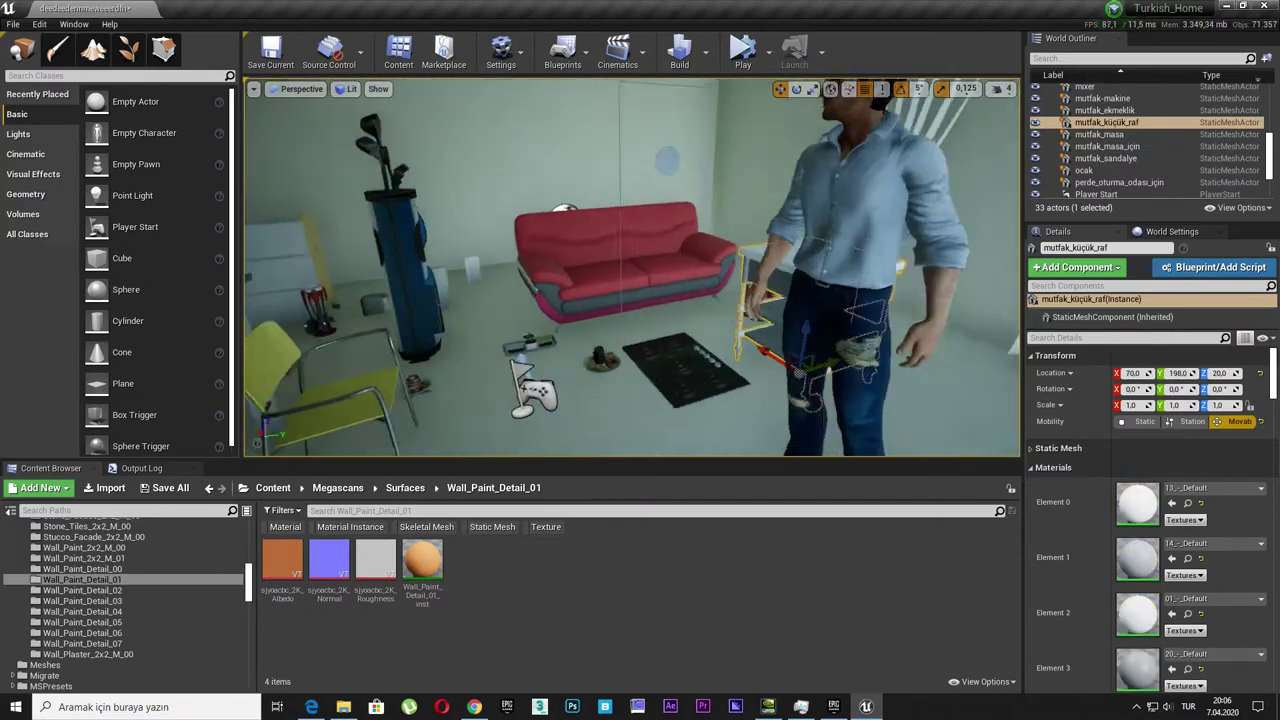
click(672, 332)
right_drag(672, 332, 672, 332)
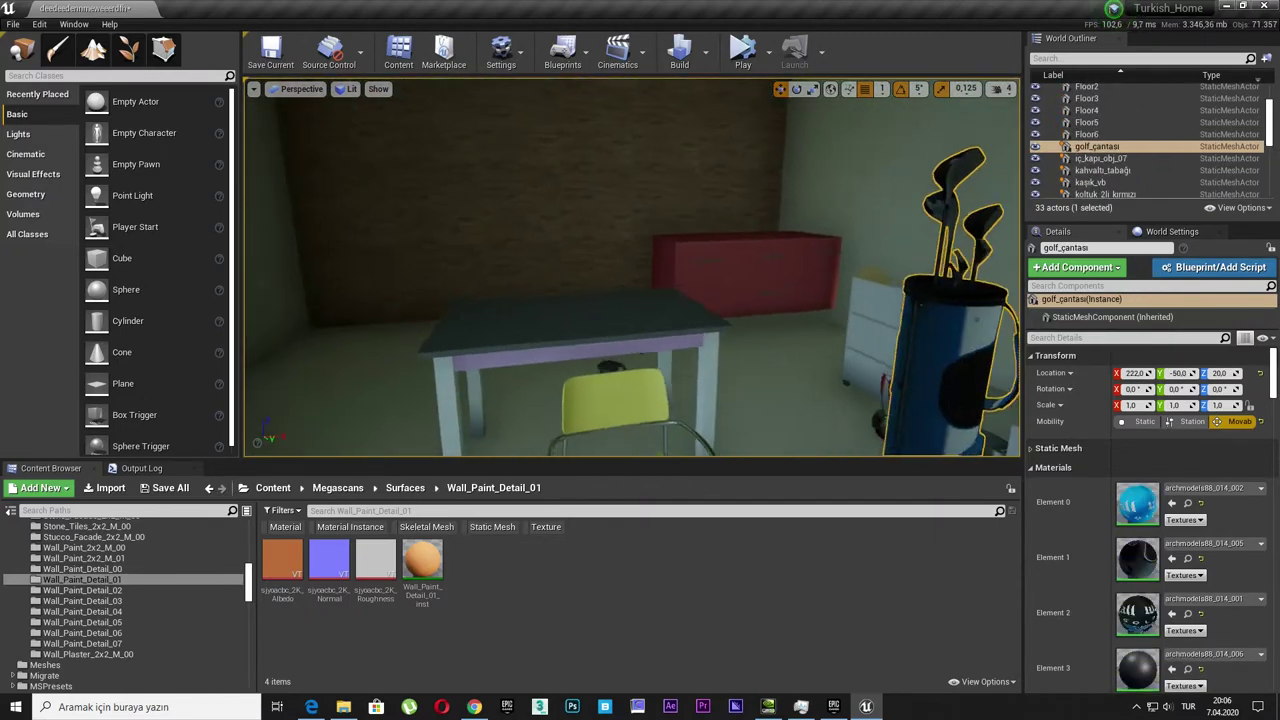
click(780, 357)
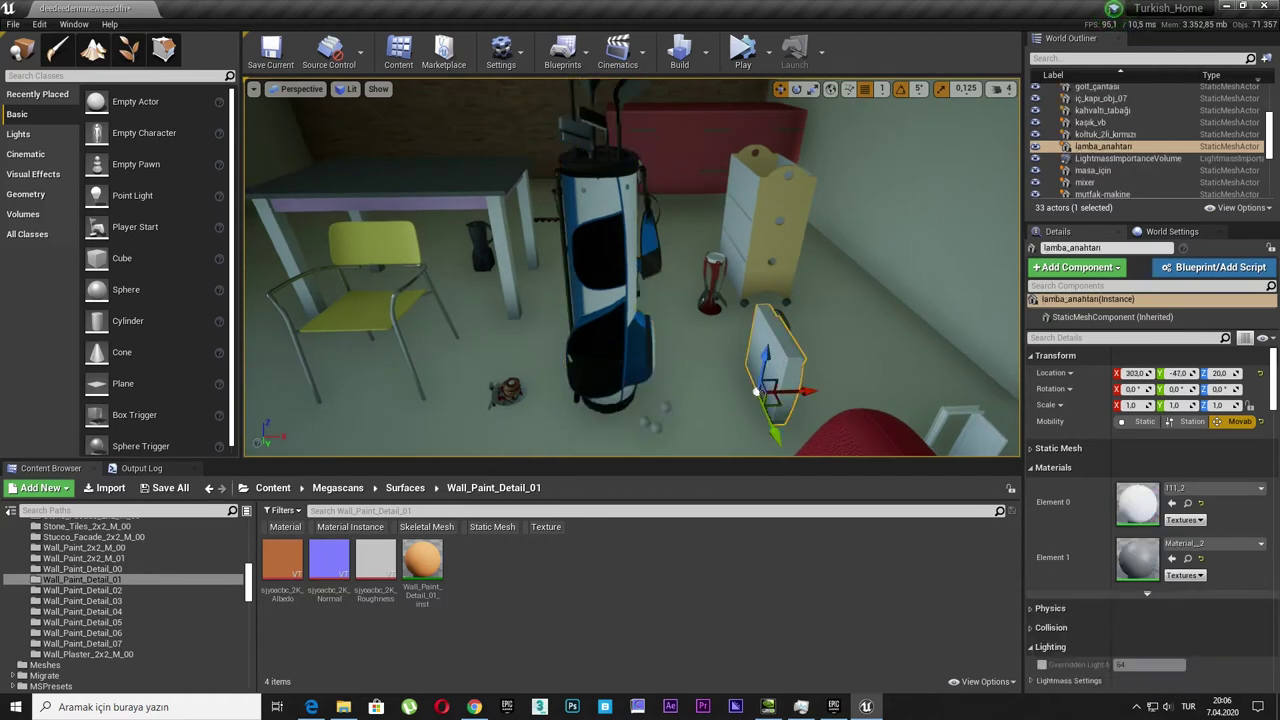
key(f)
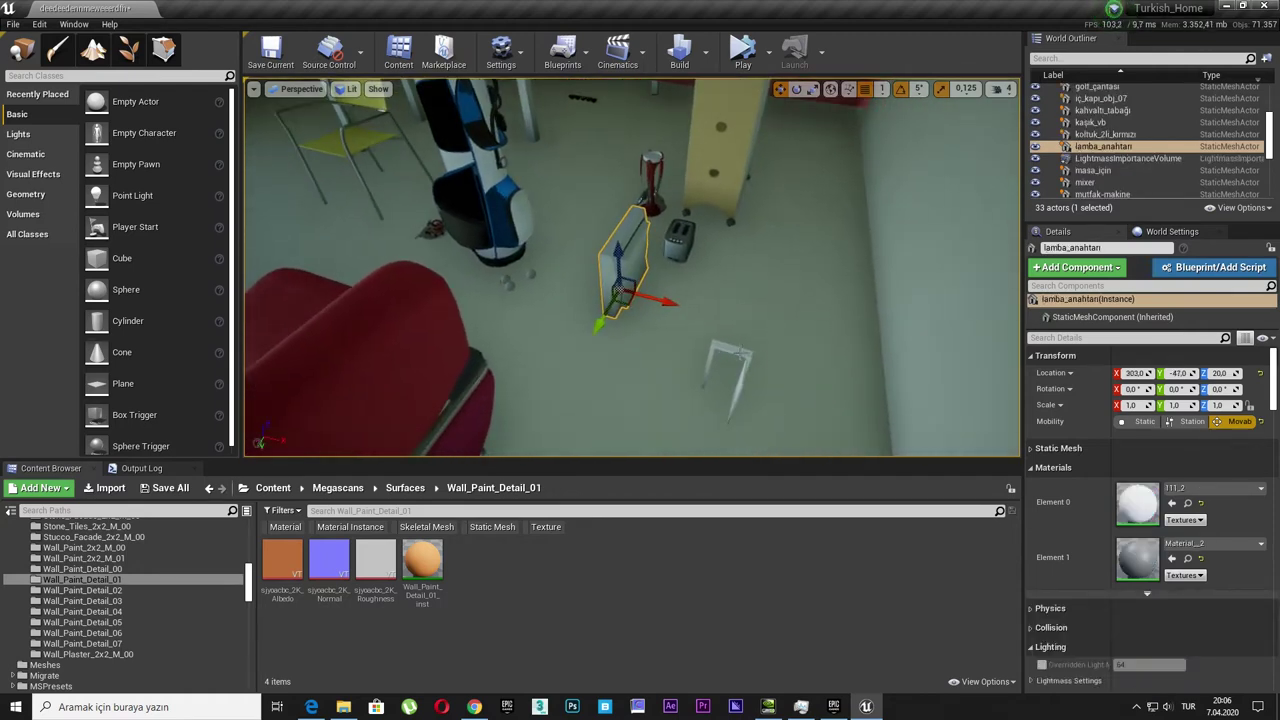
click(730, 365)
click(679, 237)
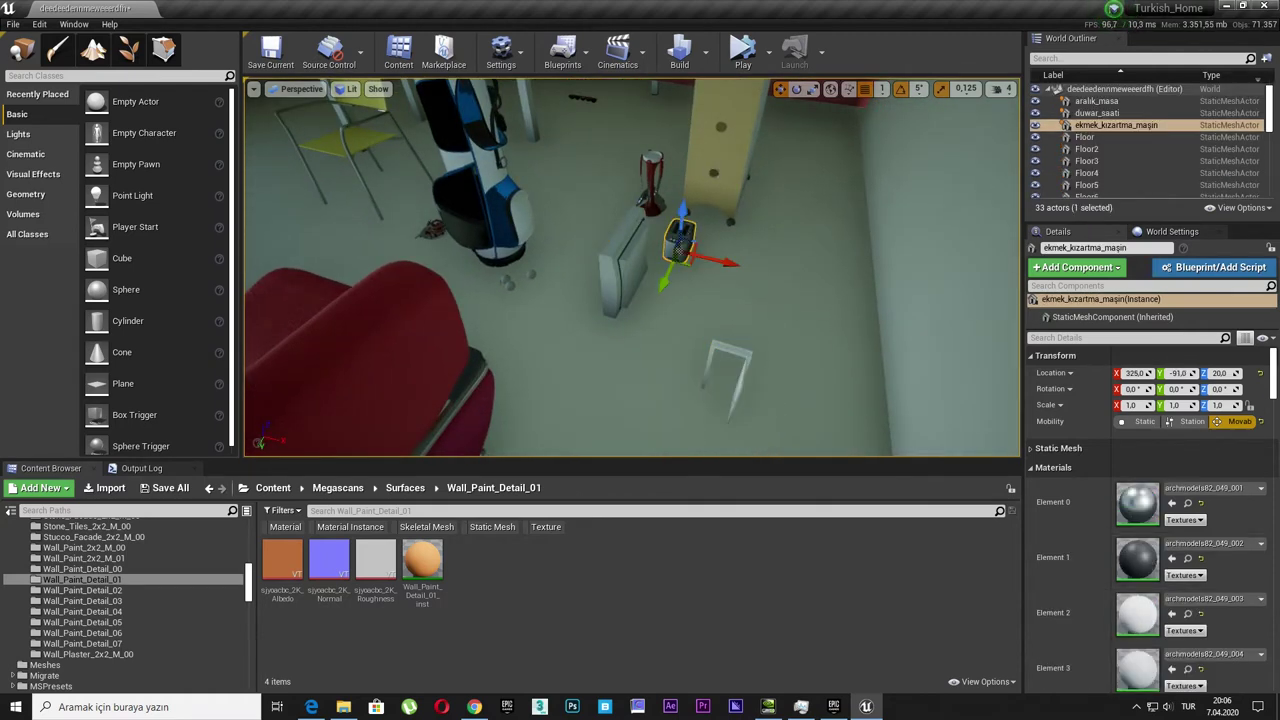
click(714, 165)
key(f)
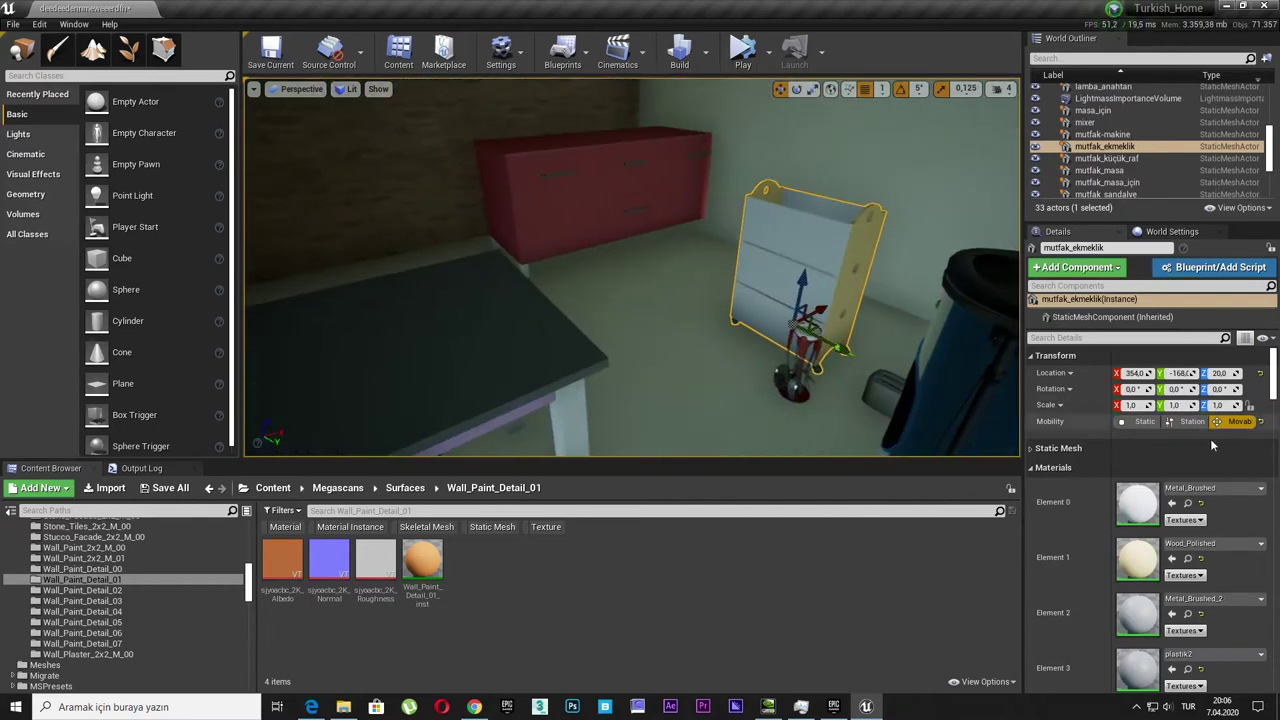
- Select and frame the kitchen table, the red cabinet aralık_masa and the Floor2 wall piece
right_drag(743, 277, 731, 246)
click(743, 277)
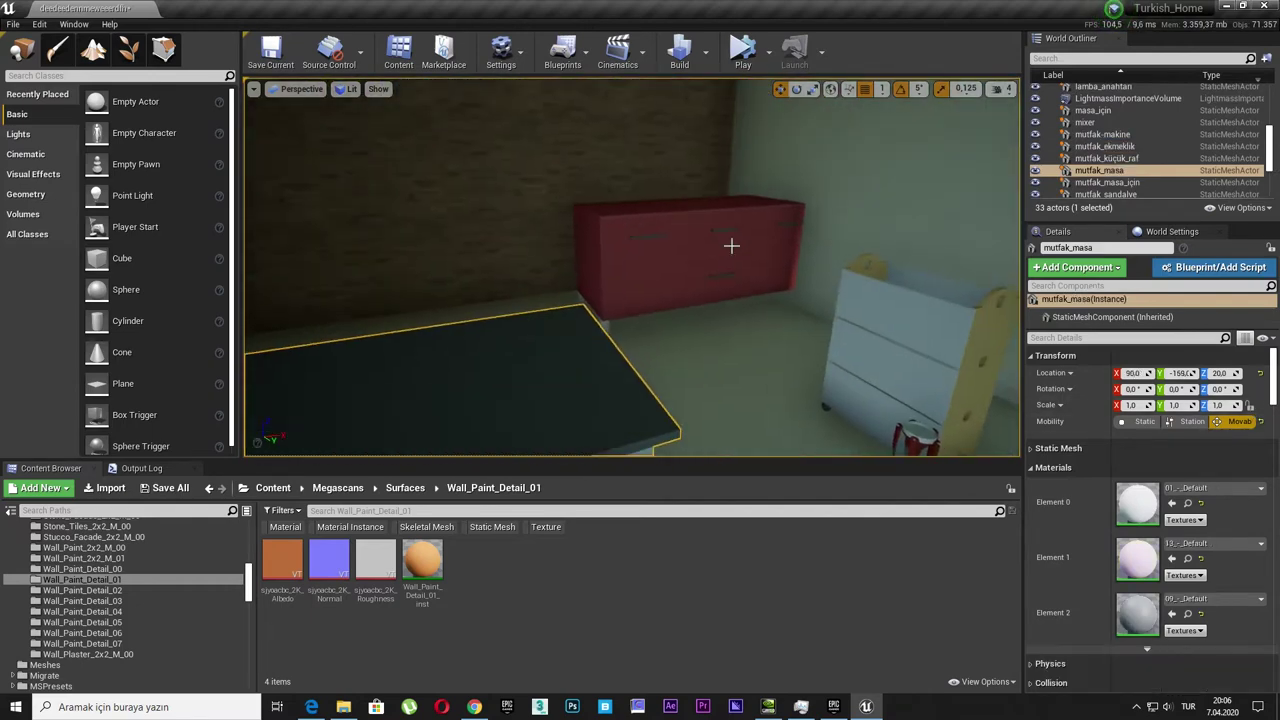
click(731, 246)
key(f)
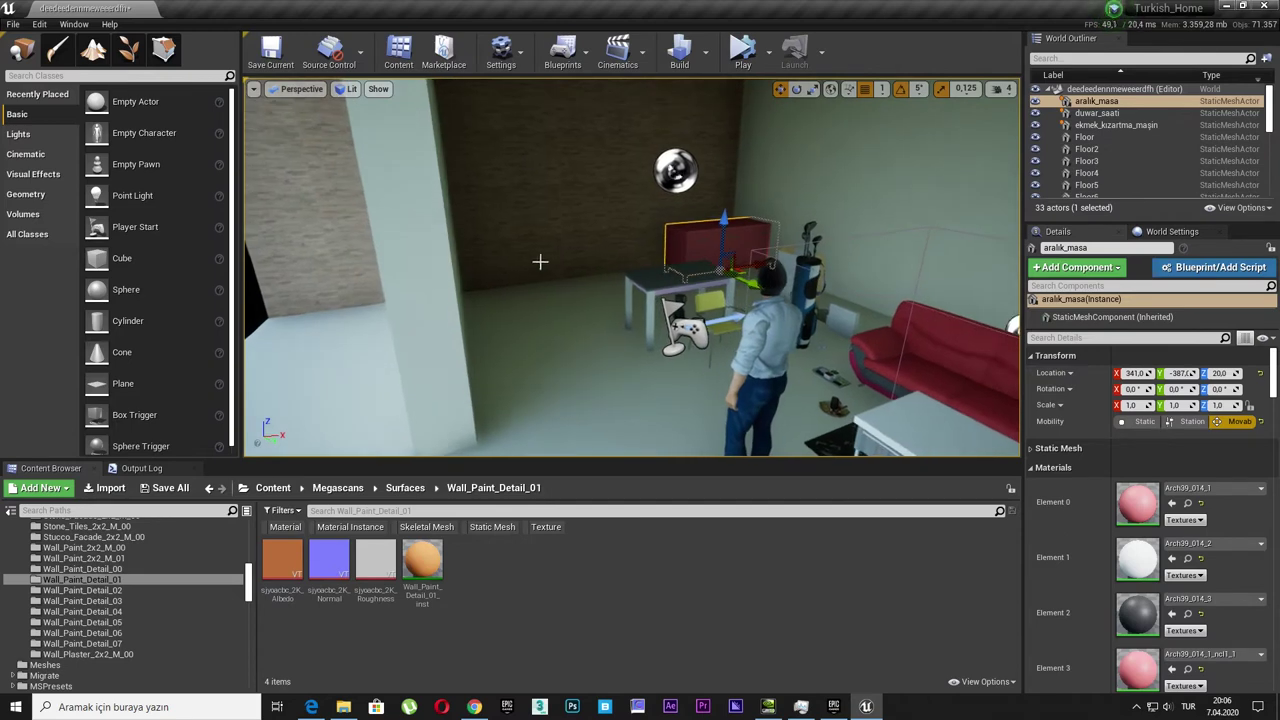
click(540, 263)
key(f)
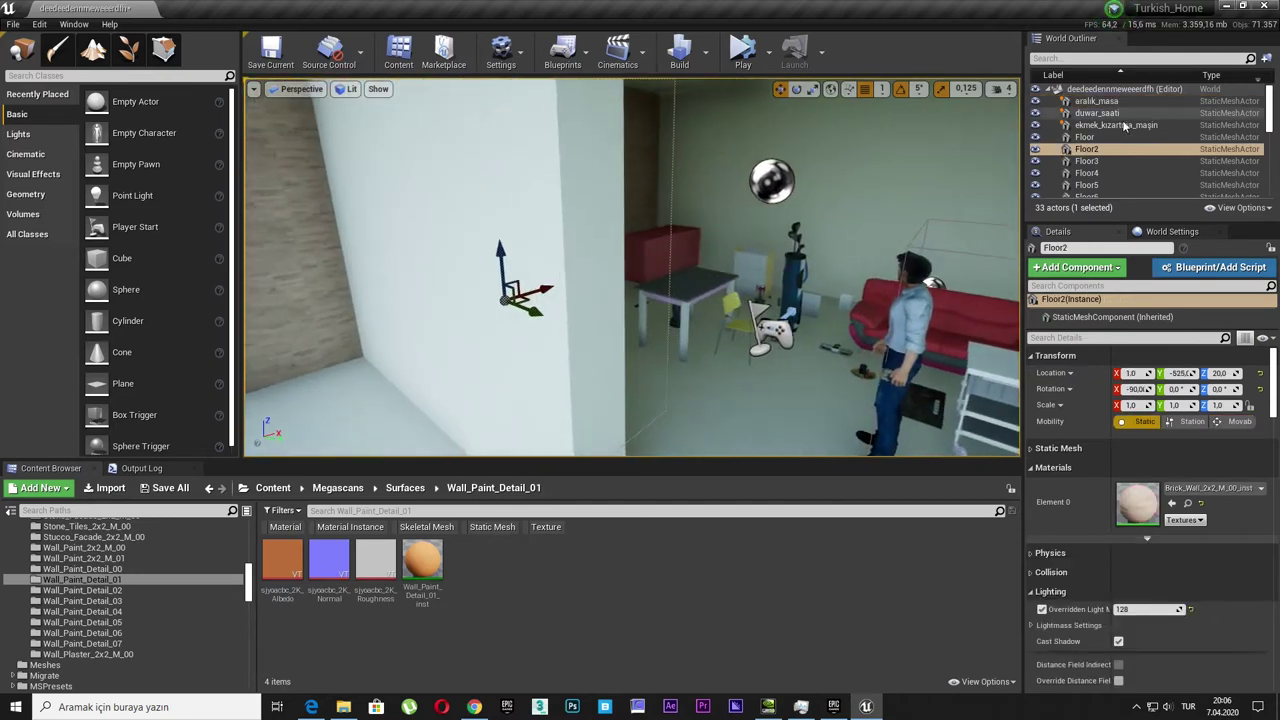
- Focus the SunSky actor from the World Outliner, return into the room and show World Settings
scroll(1148, 138, down, 4)
click(1090, 167)
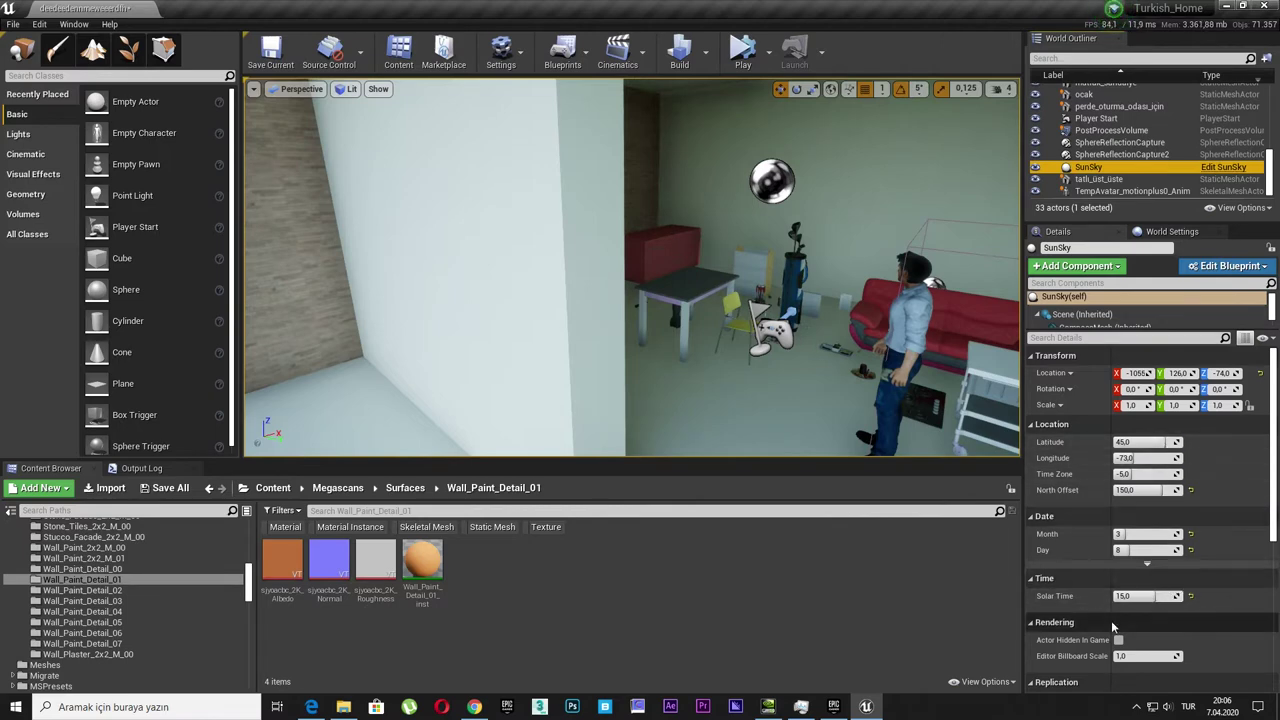
double_click(1088, 167)
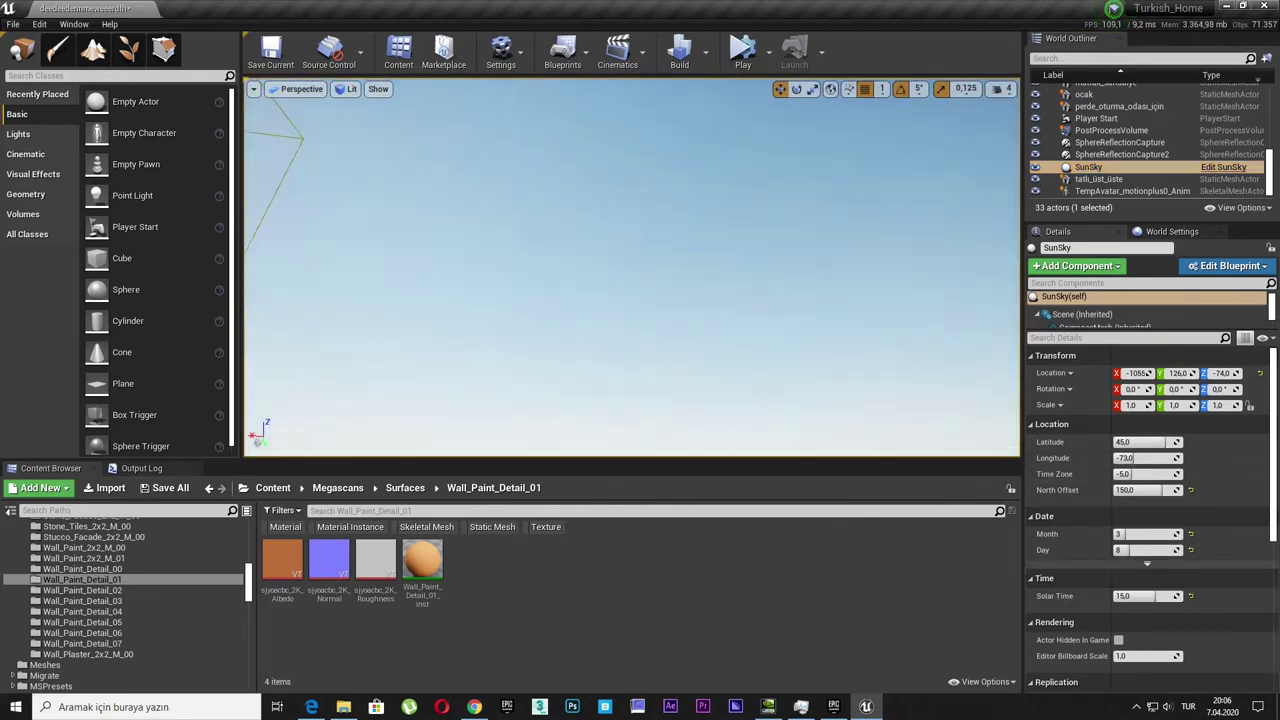
right_drag(632, 267, 700, 280)
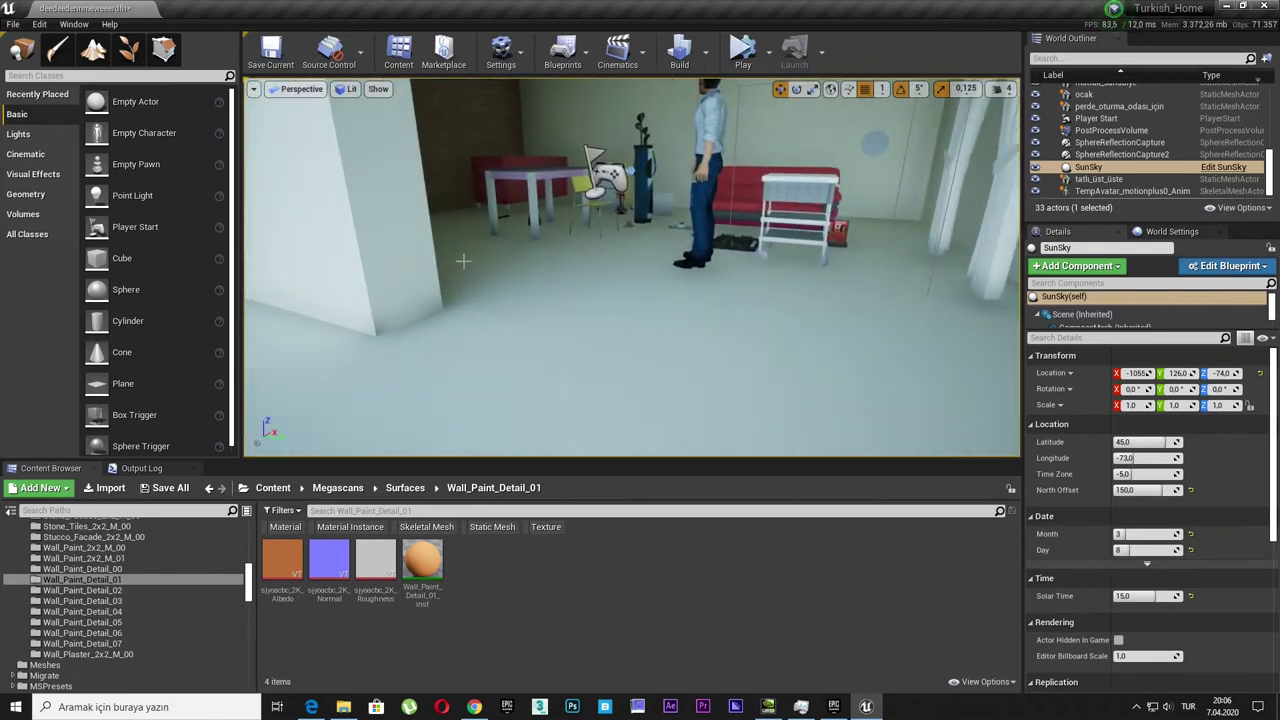
right_drag(559, 239, 559, 239)
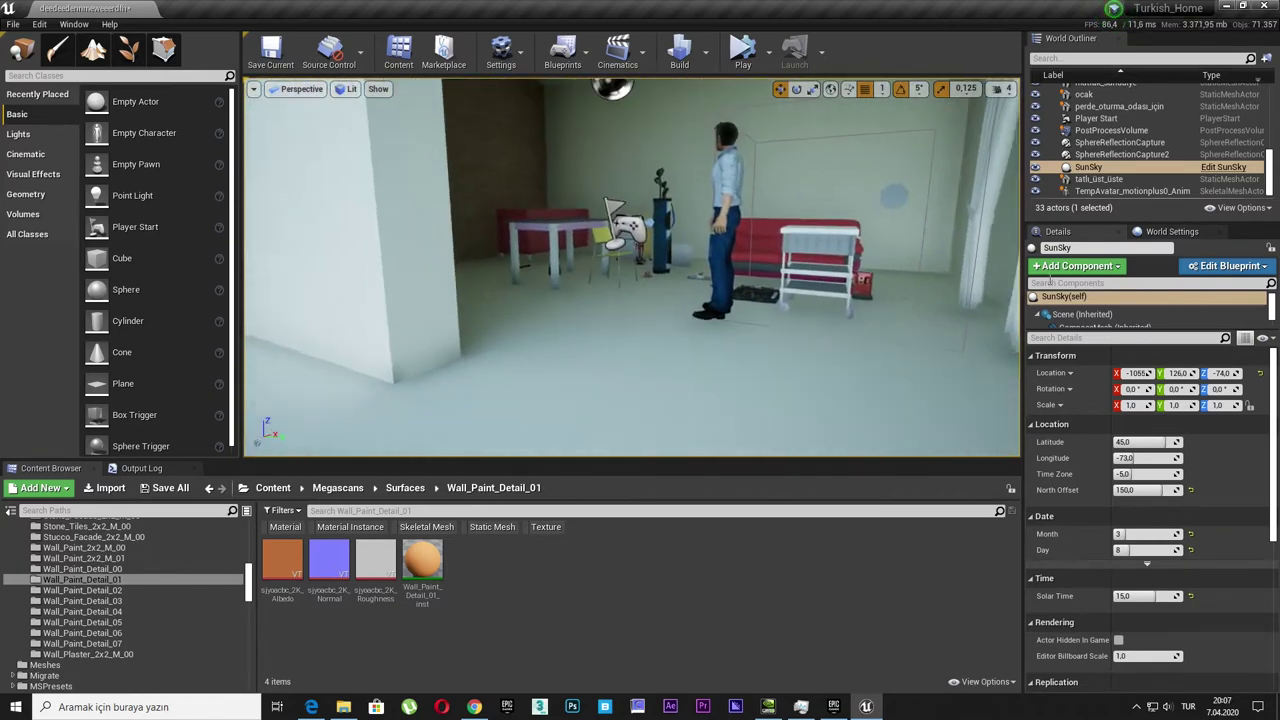
click(1167, 233)
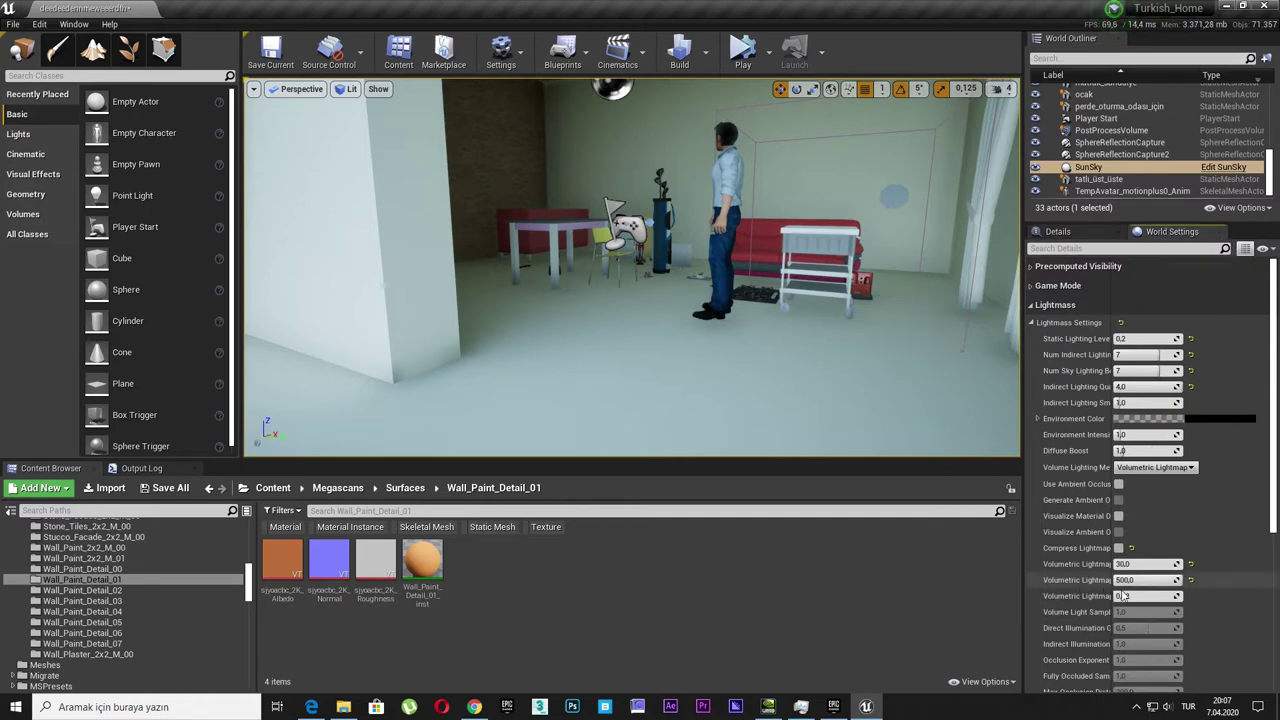
- Set the build Lighting Quality to Production
click(706, 68)
mouse_move(745, 108)
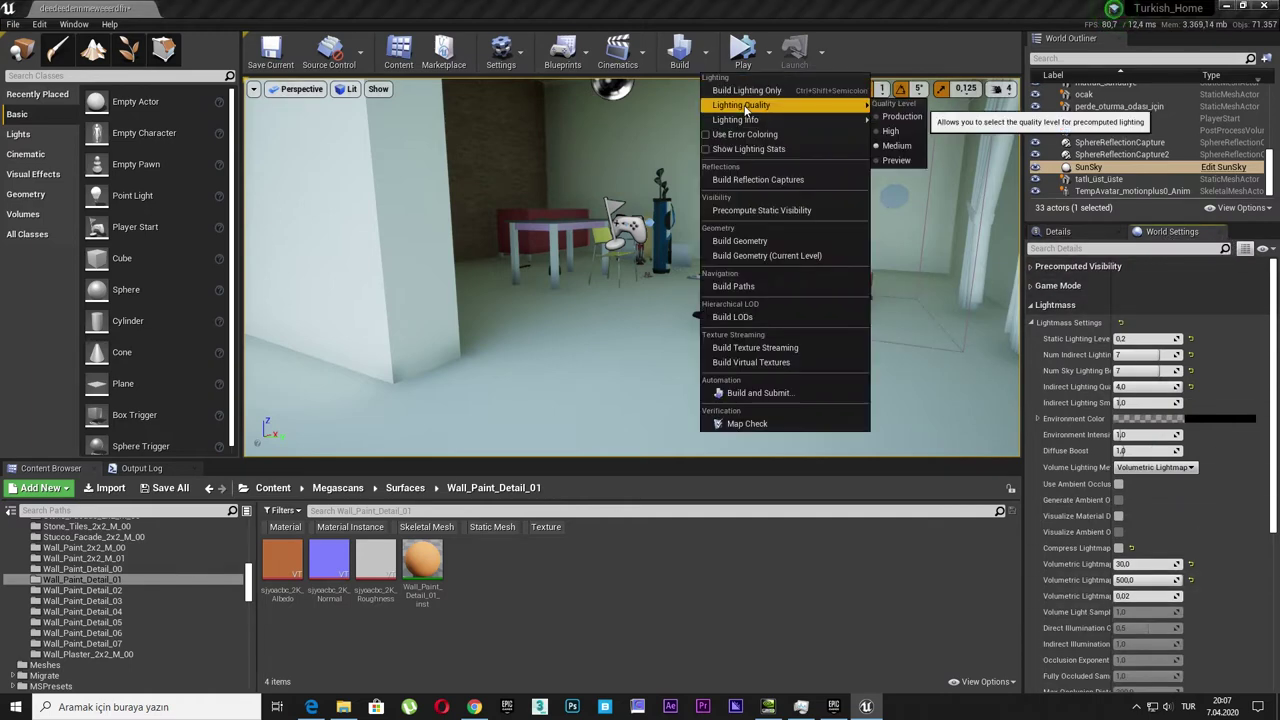
click(903, 116)
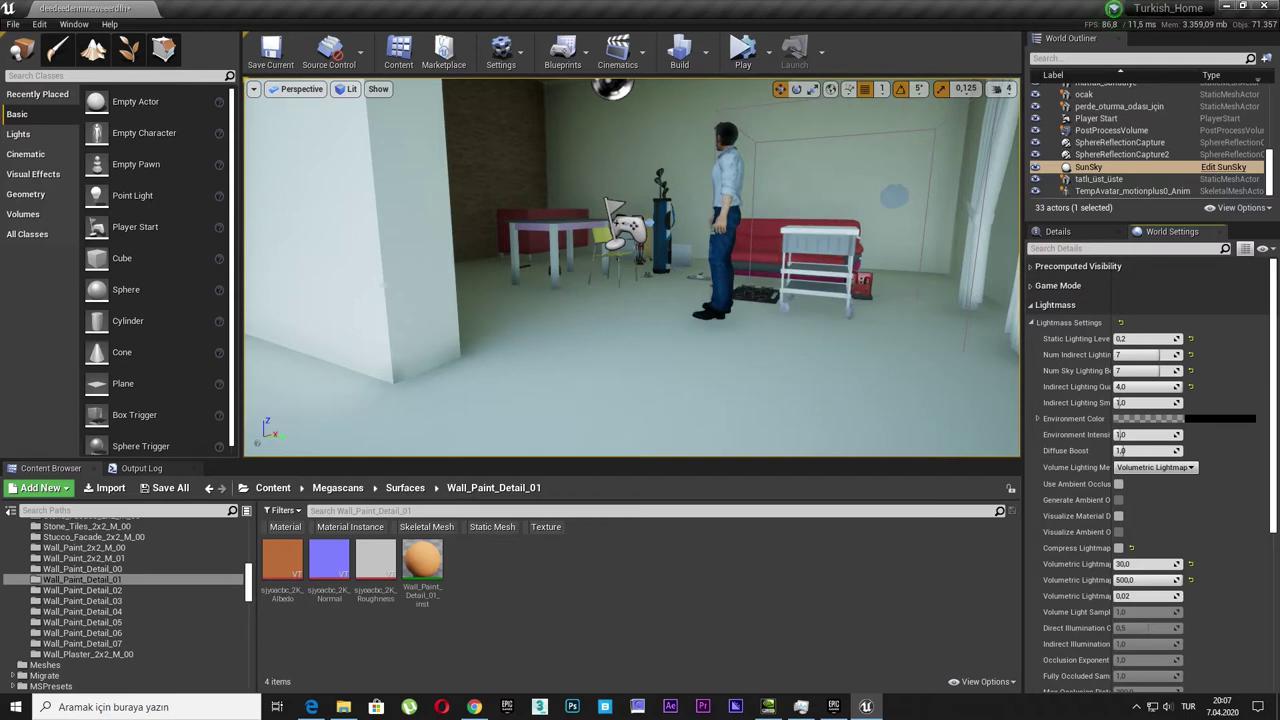
- Run Build Lighting Only and look around the rebuilt room
click(706, 55)
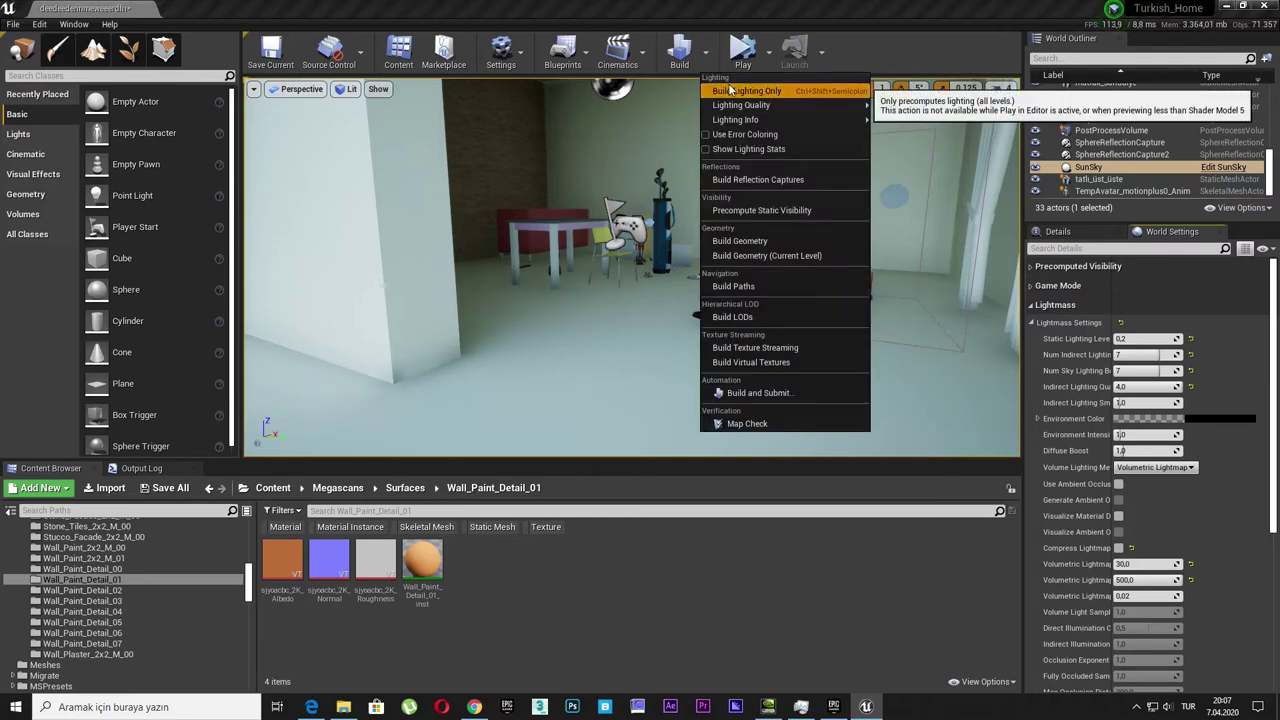
click(728, 89)
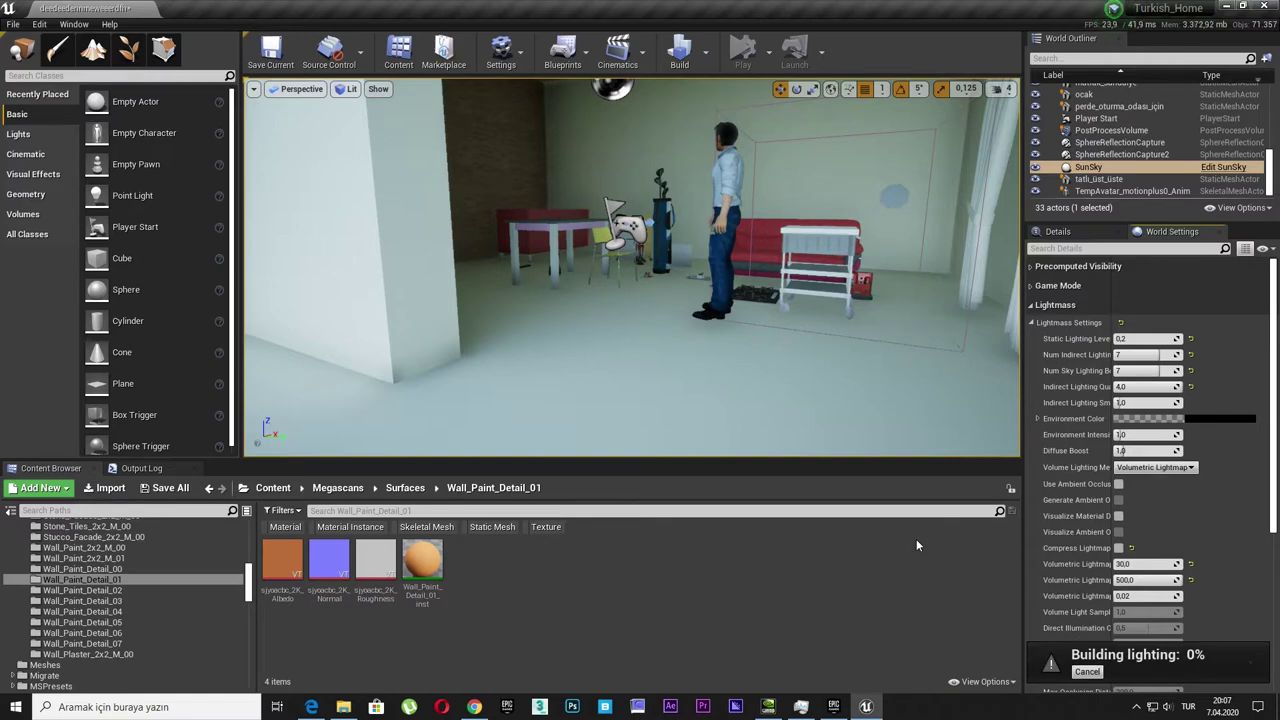
right_drag(744, 355, 690, 300)
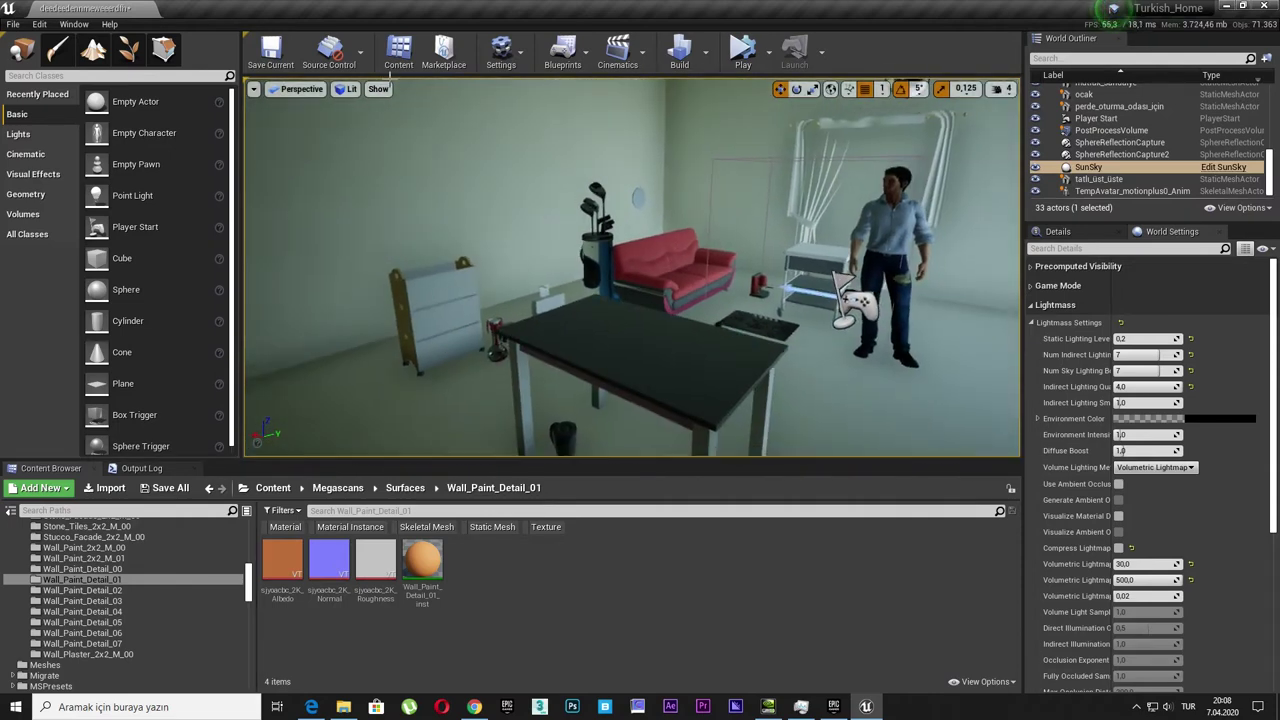
- Turn on the Volumetric Lightmap visualization and look around at the sample spheres
click(378, 88)
mouse_move(417, 432)
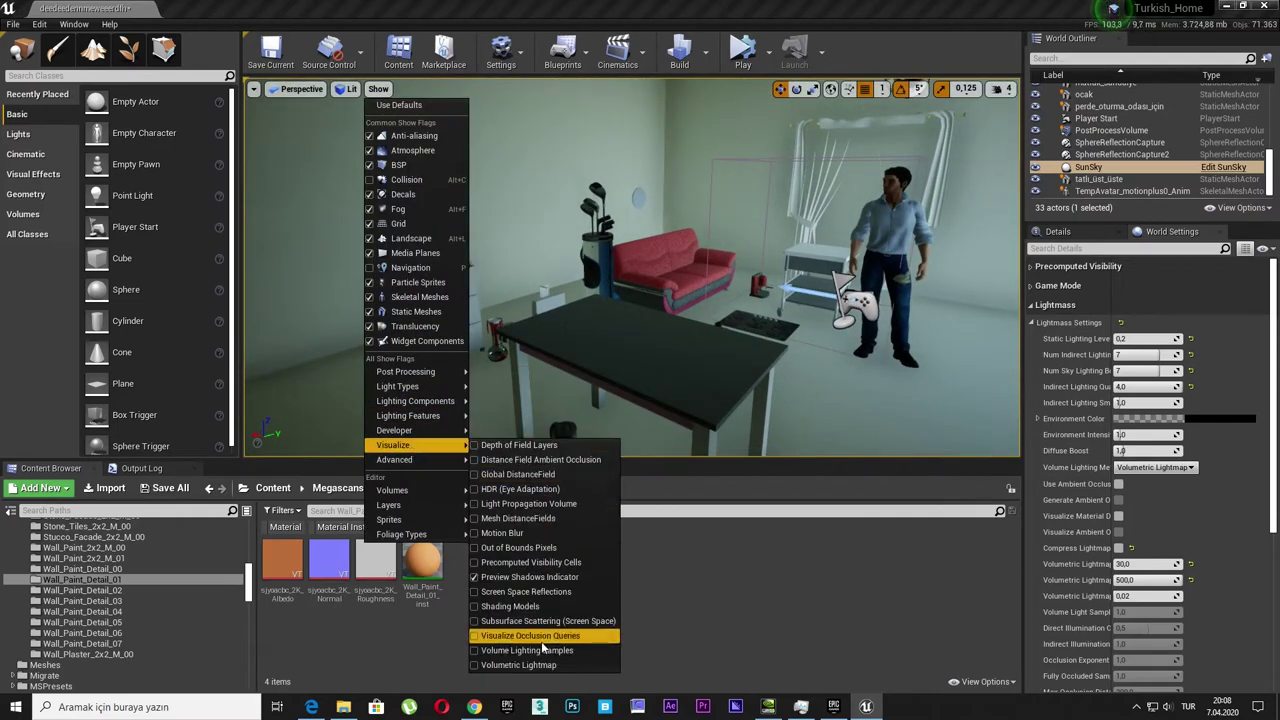
click(525, 666)
right_drag(630, 270, 640, 270)
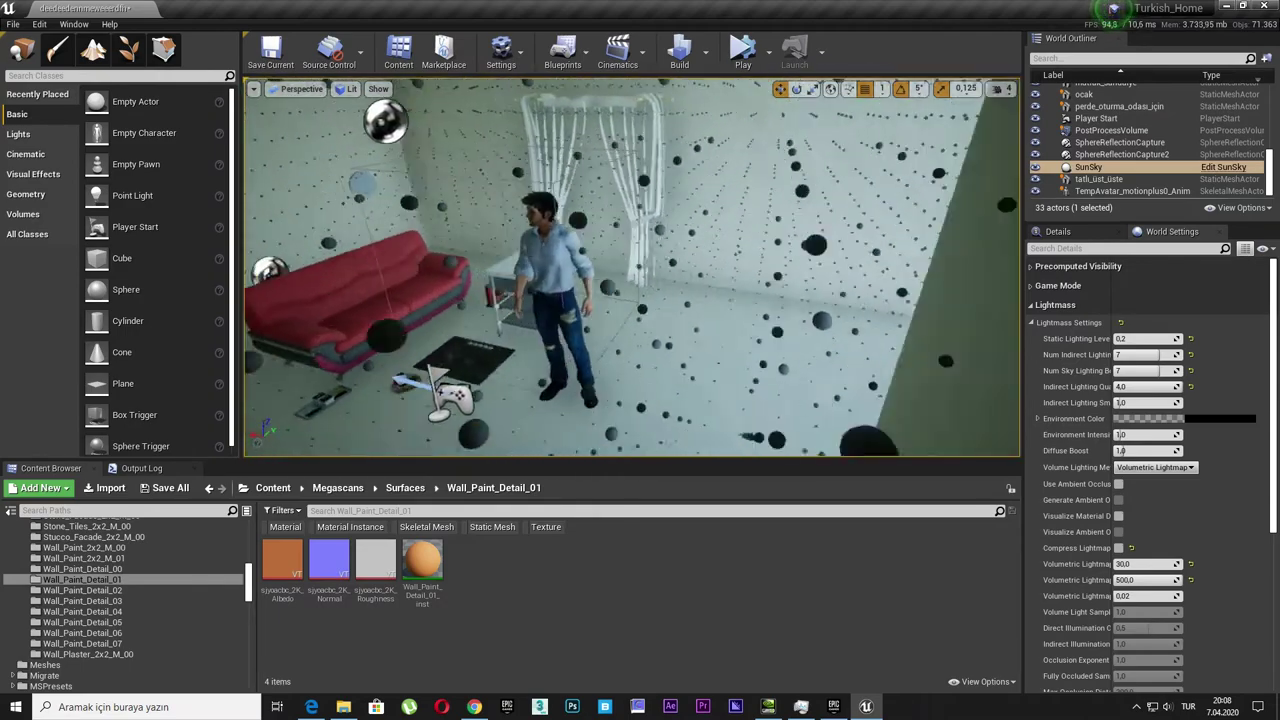
- Turn the Volumetric Lightmap visualization off and show the Output Log
click(378, 89)
mouse_move(400, 459)
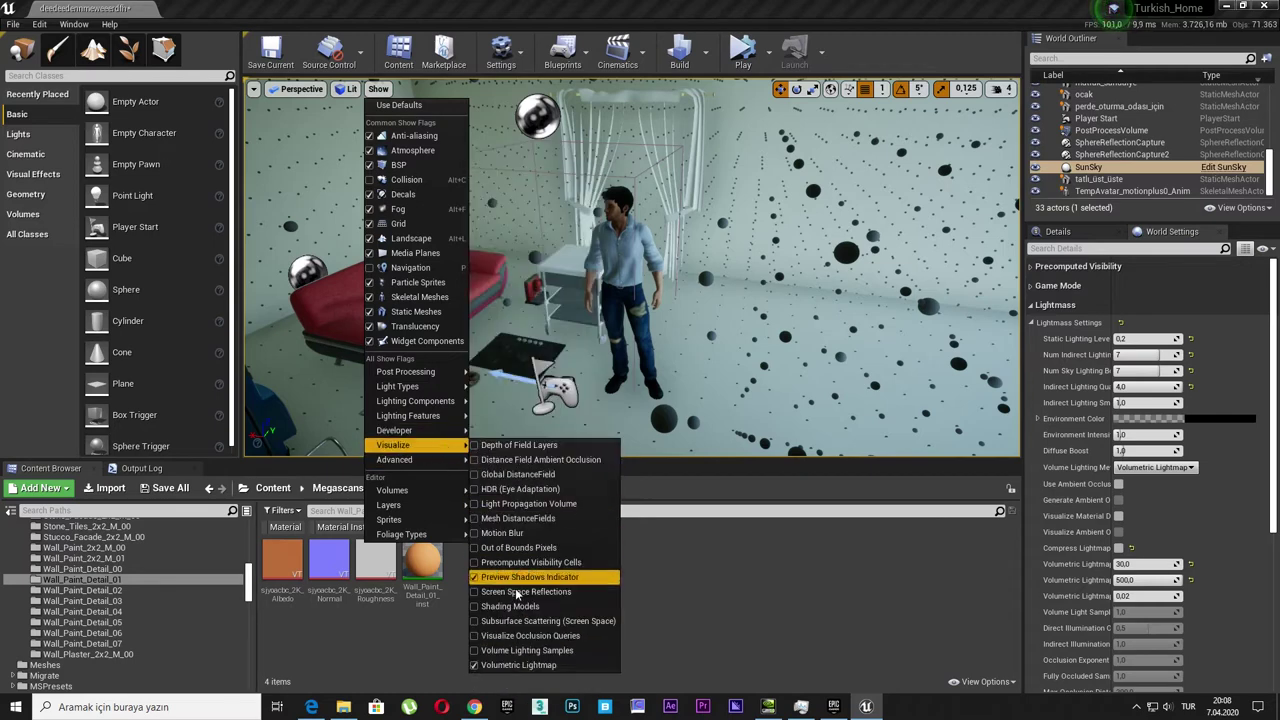
click(497, 665)
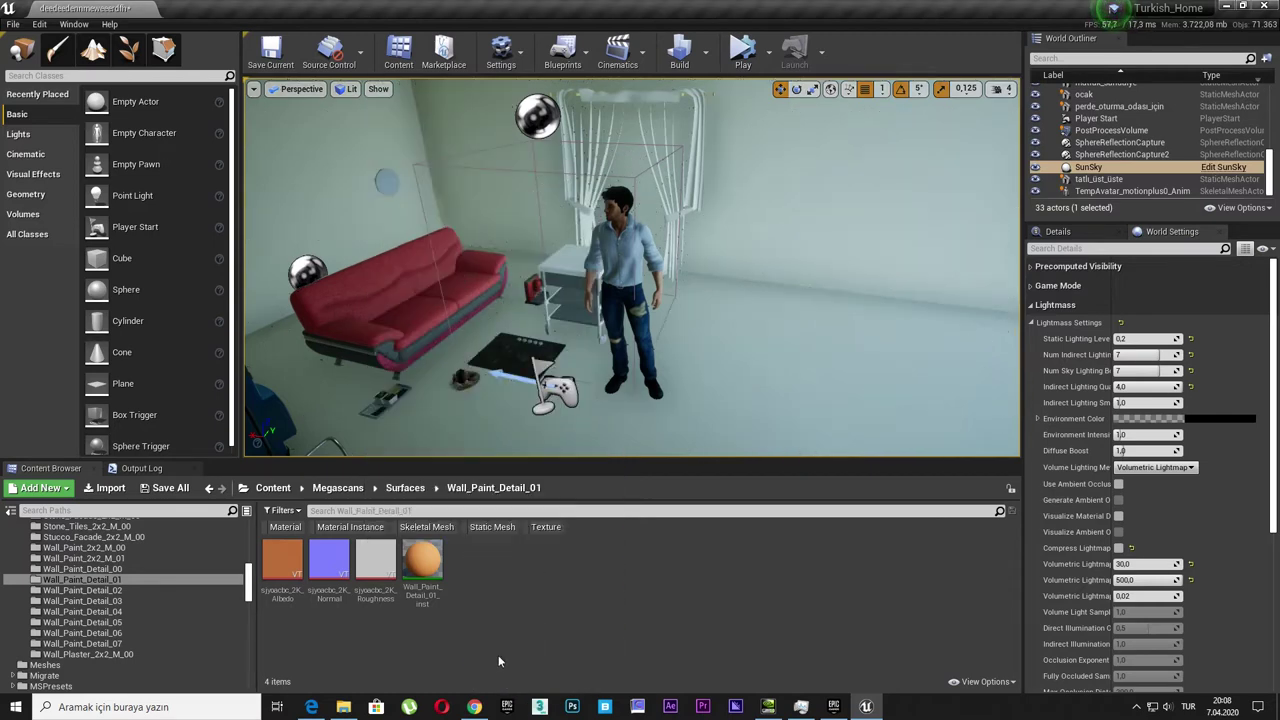
click(140, 469)
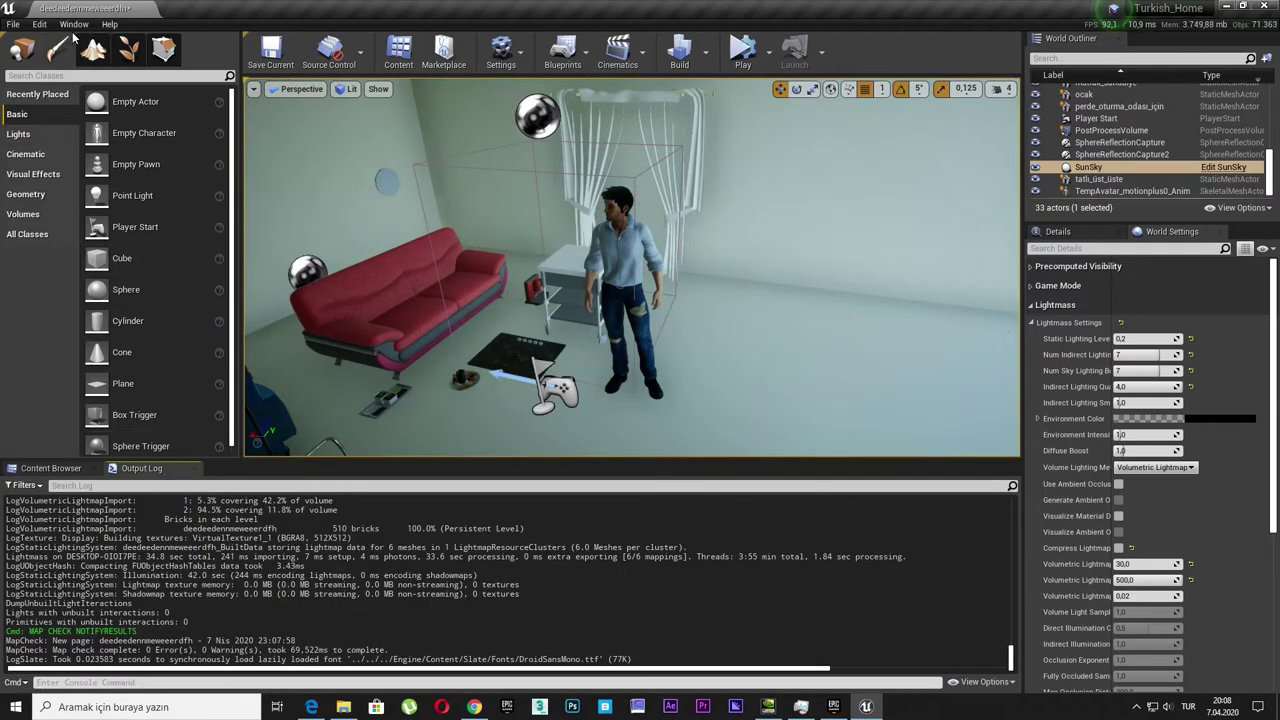
- Look through the editor's main menus
click(40, 24)
mouse_move(71, 27)
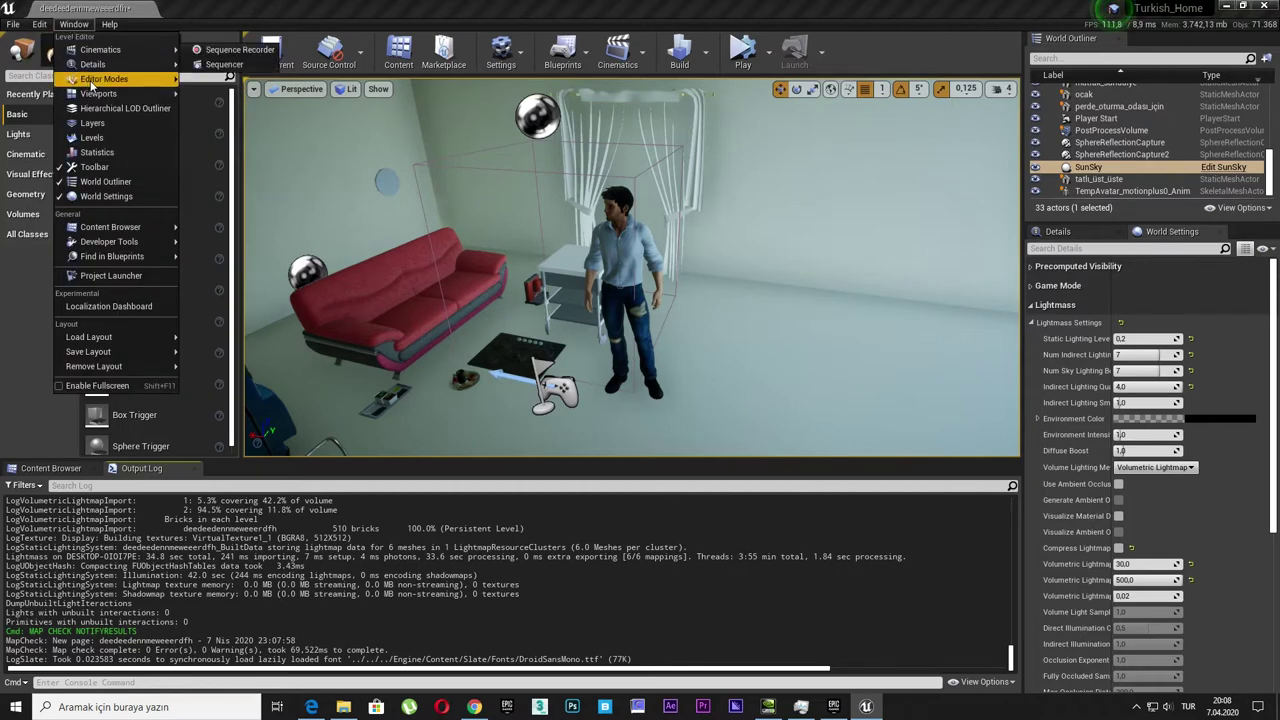
mouse_move(141, 244)
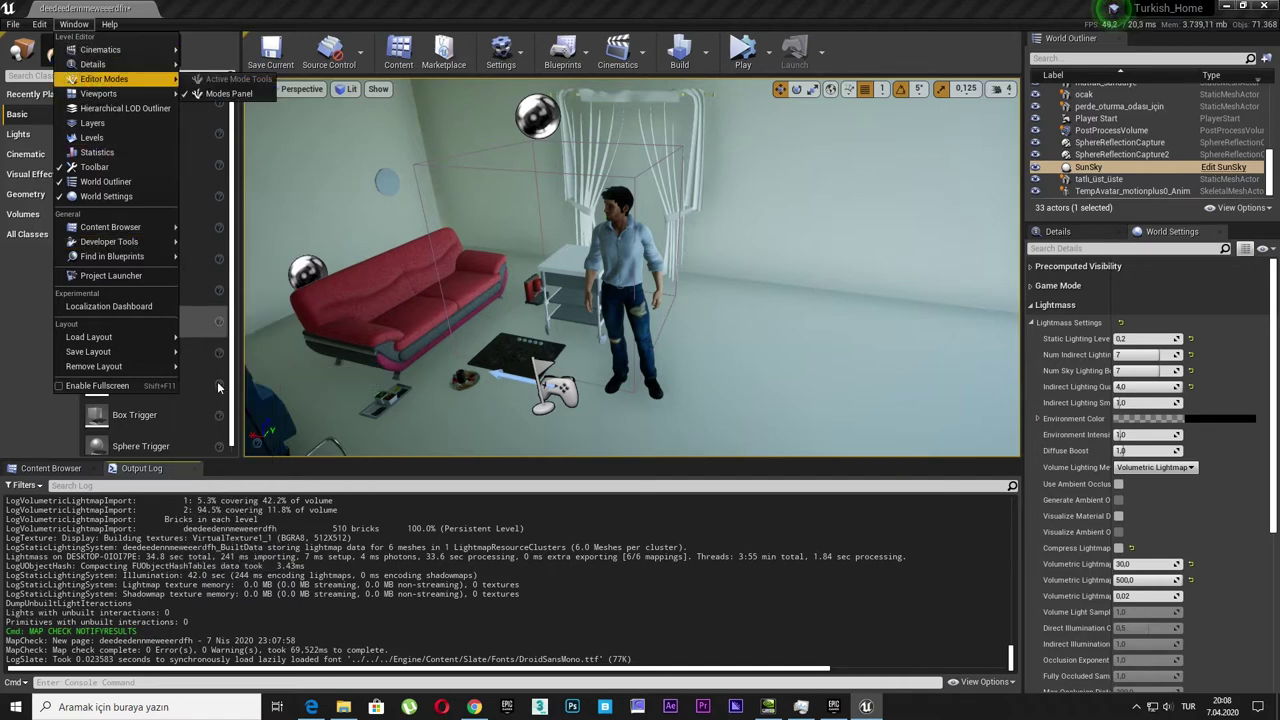
- Run r.SSGI.Enable 1 in the console, then recall it as r.SSGI.Enable 0
click(110, 682)
text(ss)
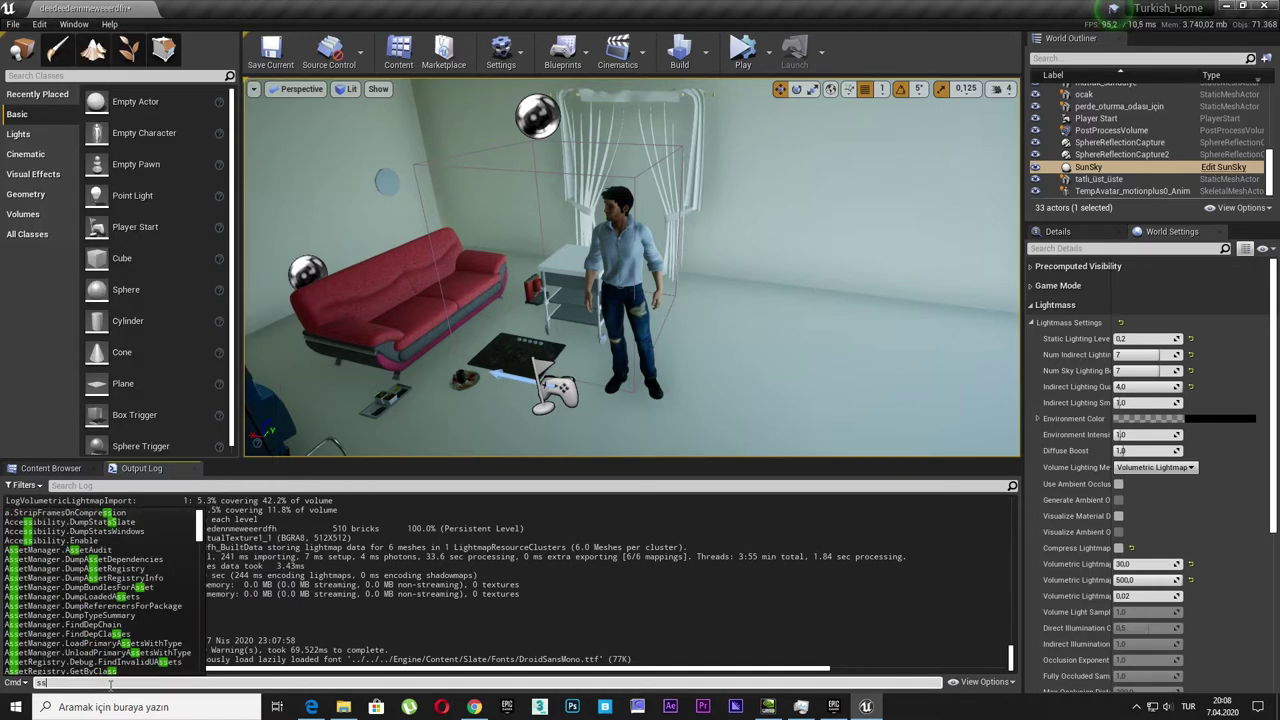
text(g)
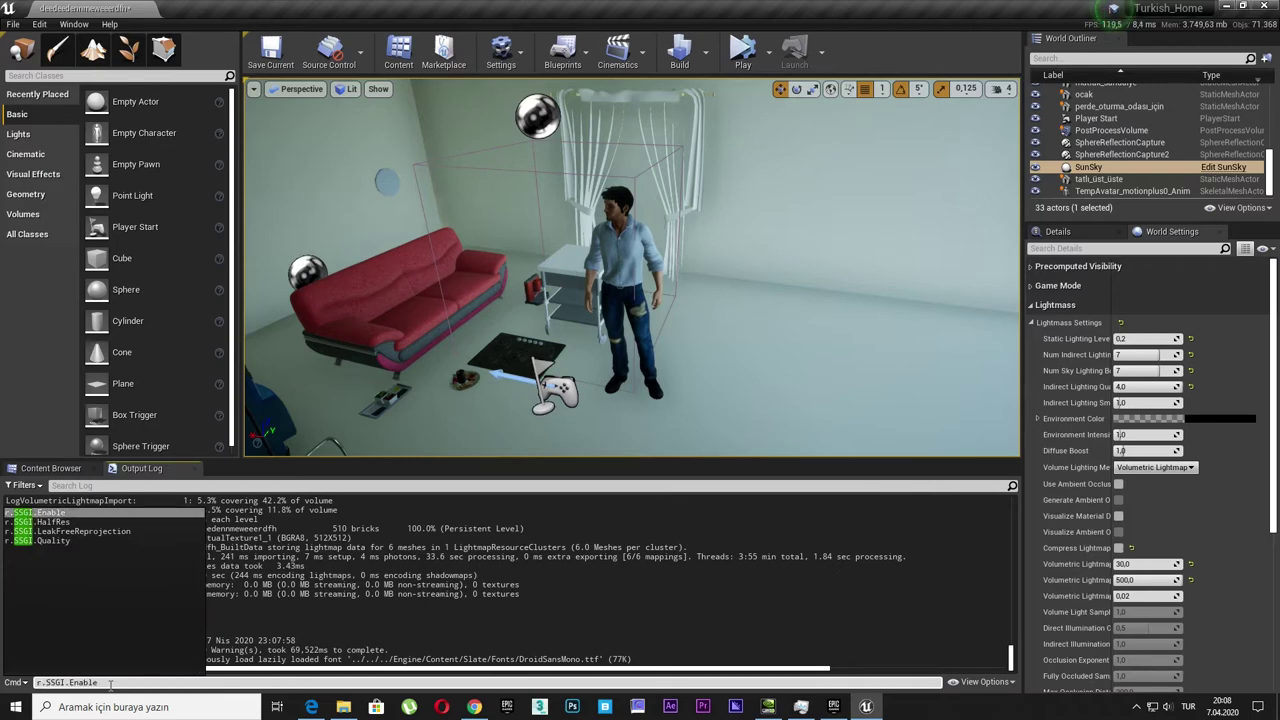
text( 1)
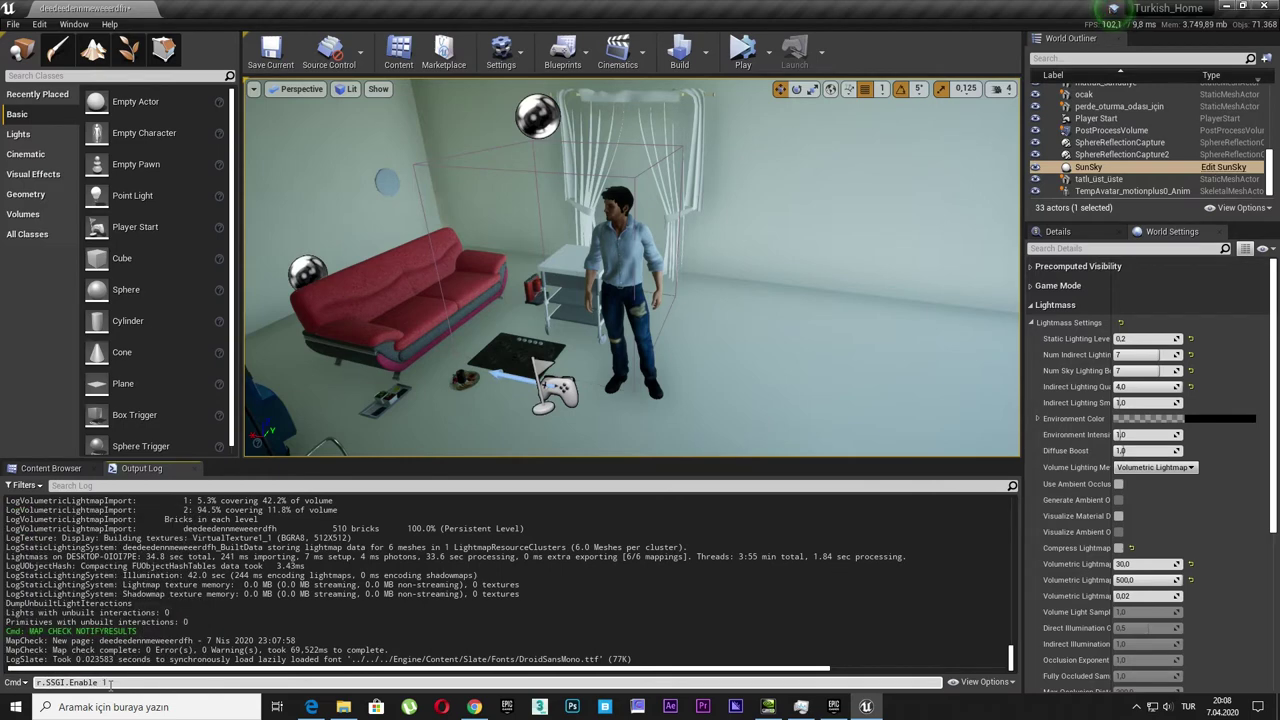
key(Return)
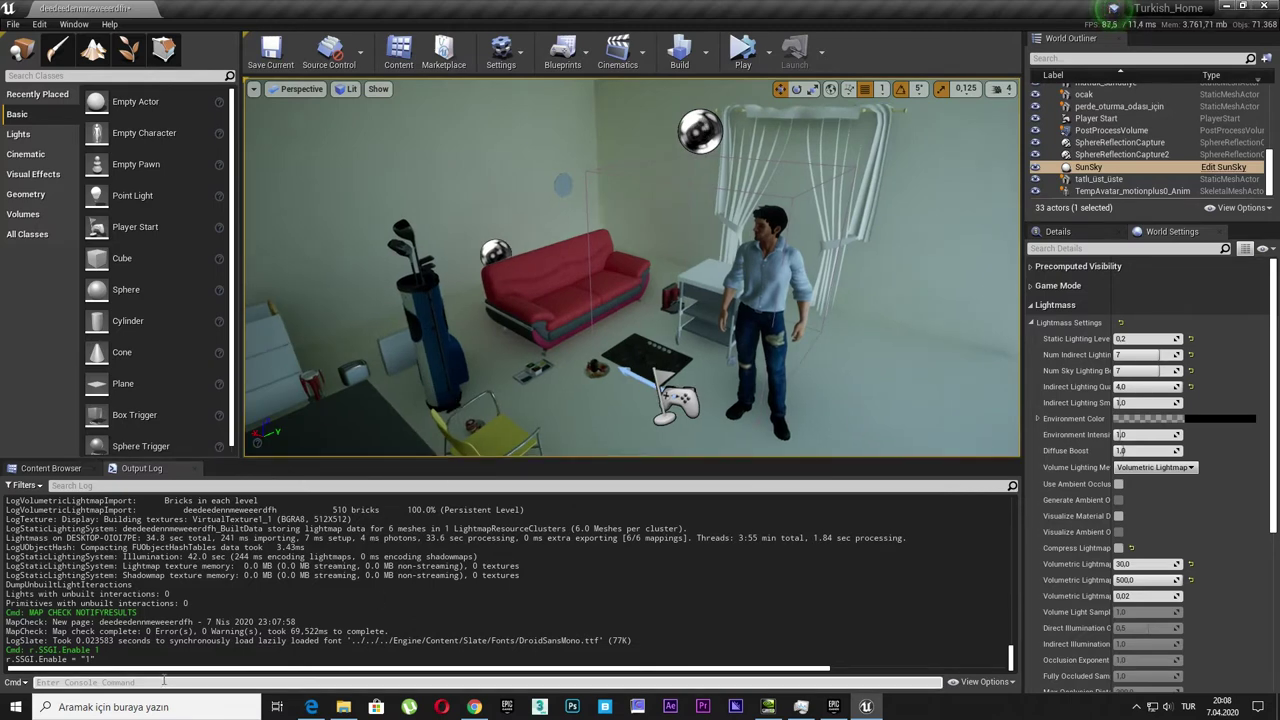
key(Up)
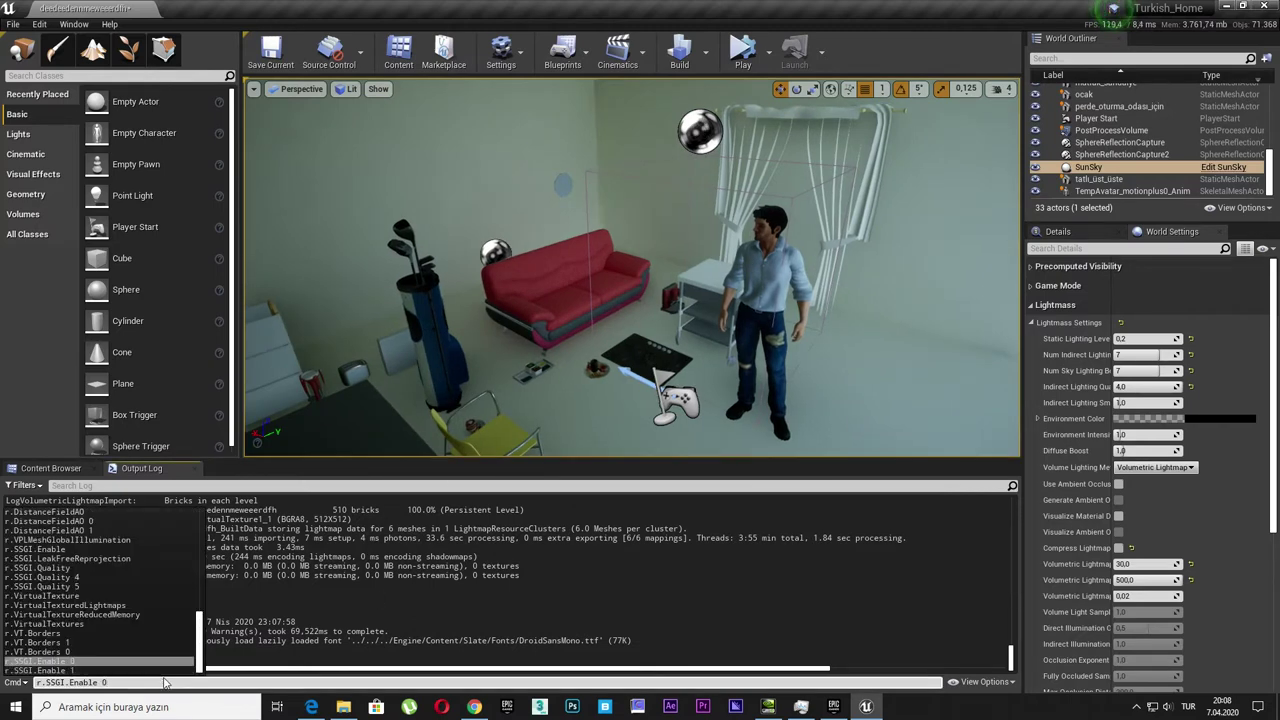
key(Return)
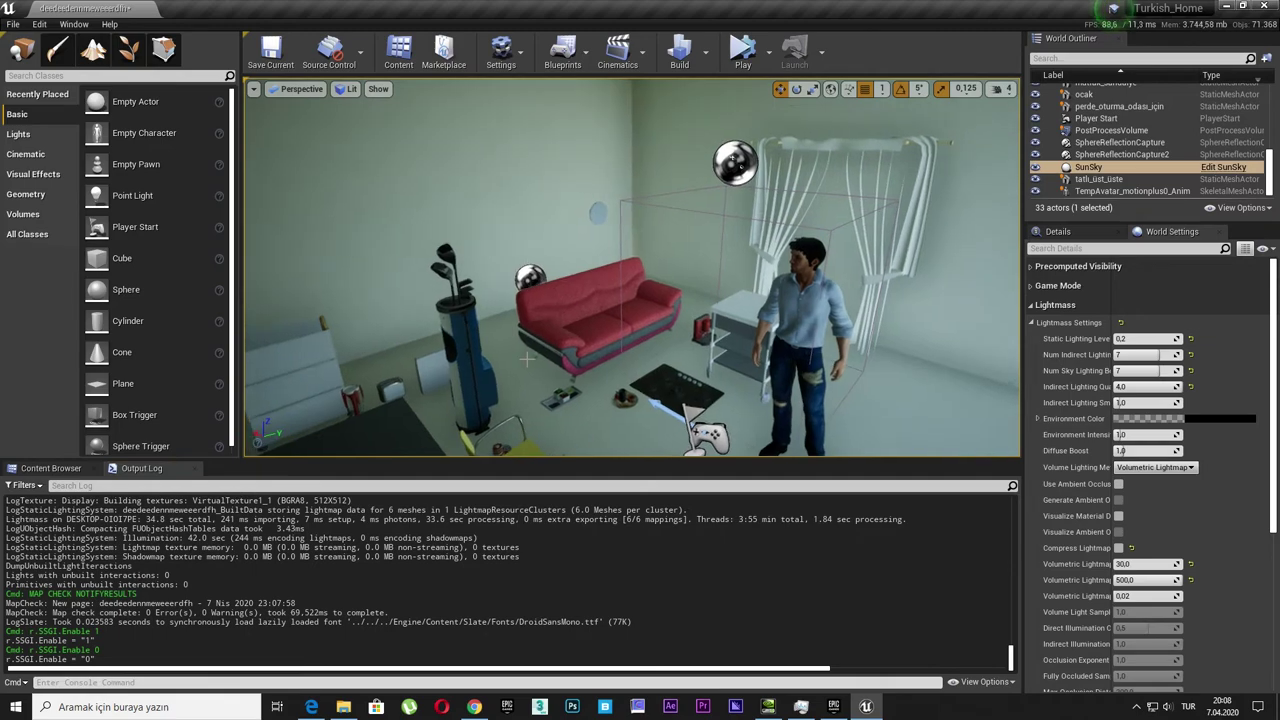
- Go full screen with F11 and fly past the table and chair toward the ceiling
key(F11)
mouse_move(575, 350)
mouse_down()
mouse_move(520, 420)
mouse_move(470, 380)
mouse_move(400, 380)
mouse_move(350, 400)
mouse_move(430, 400)
mouse_up()
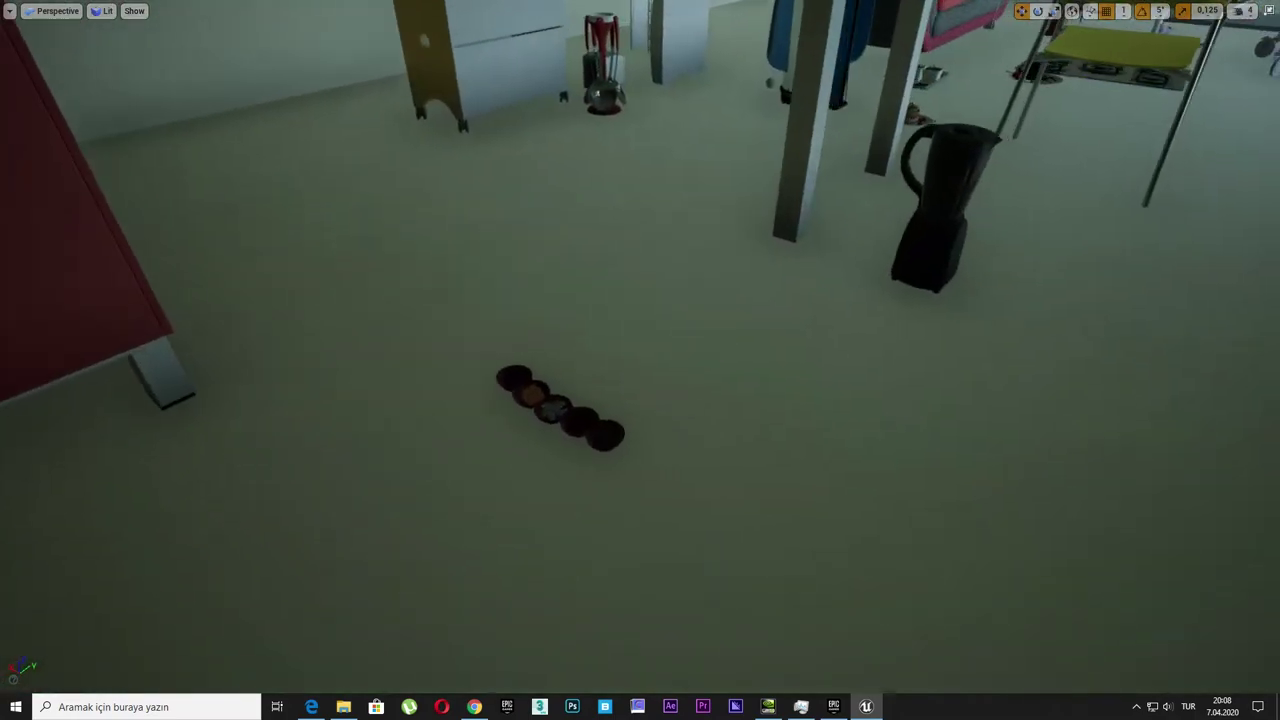
mouse_move(430, 400)
right_down()
mouse_move(430, 360)
mouse_move(400, 360)
mouse_move(380, 340)
mouse_move(360, 380)
mouse_move(300, 350)
right_up()
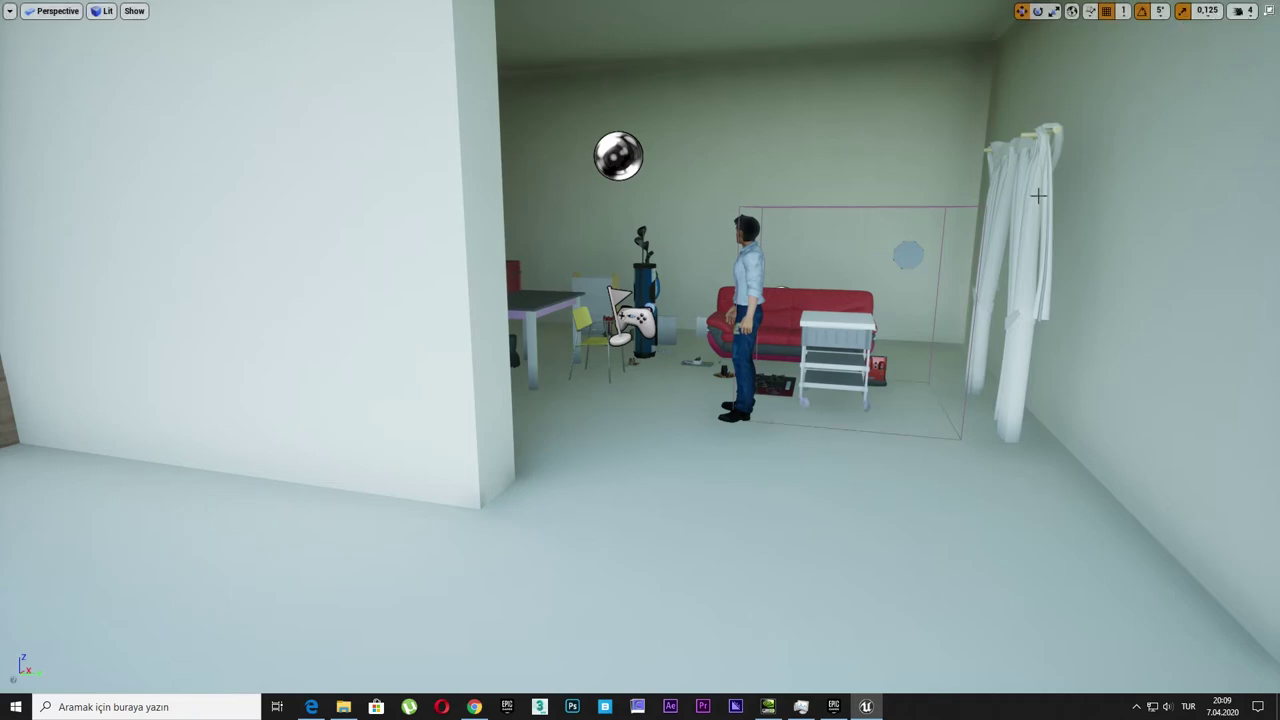
- Leave full screen and re-run r.SSGI.Enable 1 from the console
key(F11)
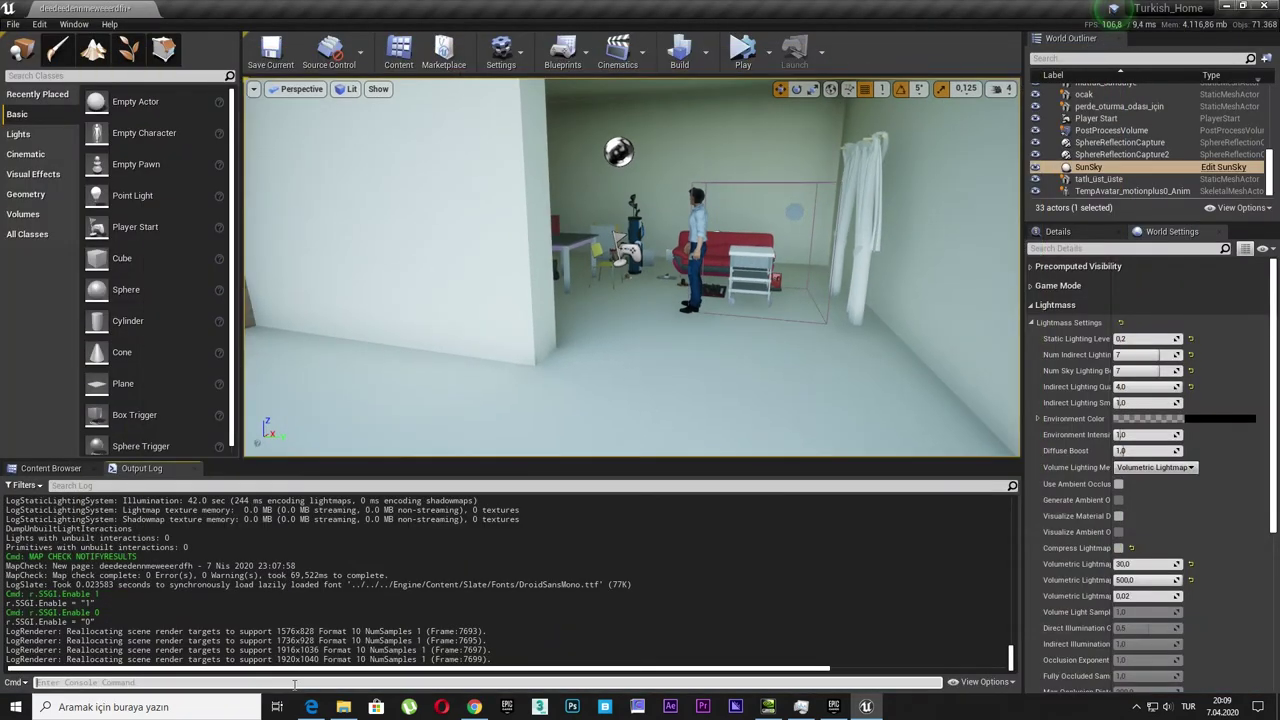
click(295, 683)
key(Up)
key(Up)
key(Return)
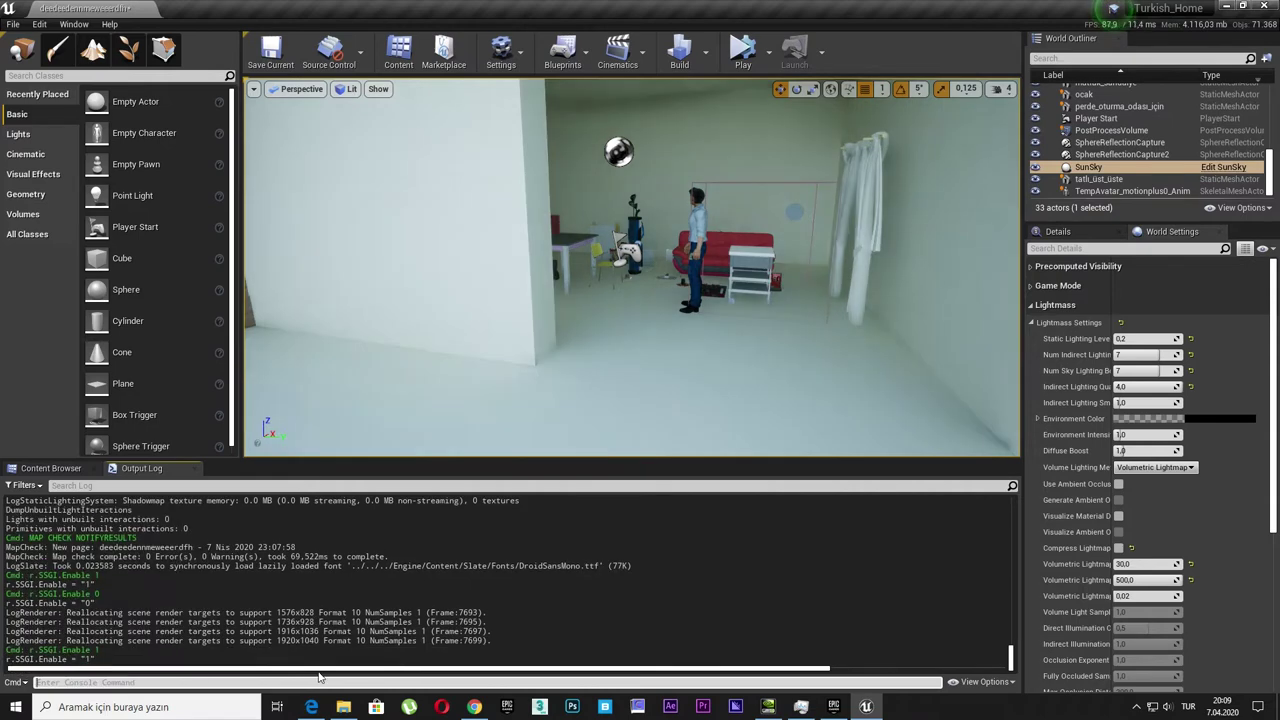
- Return to full screen, move into the room and enable Show FPS
key(F11)
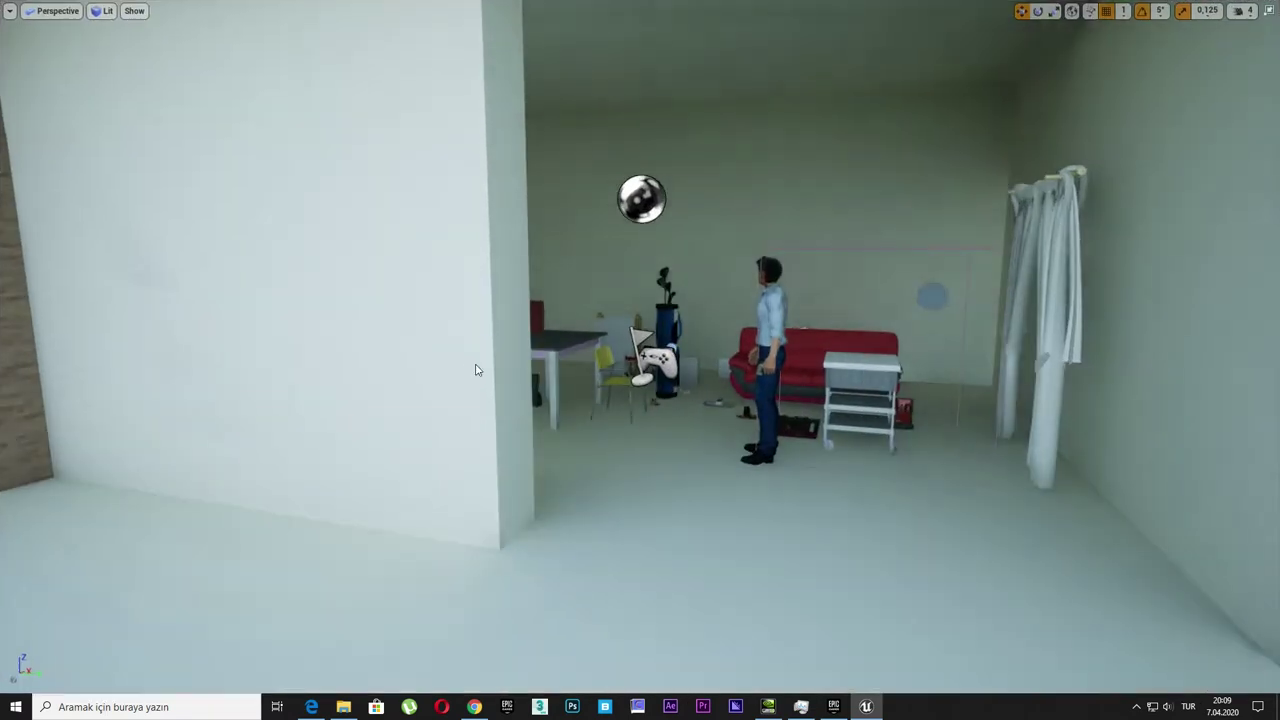
drag(477, 366, 477, 300)
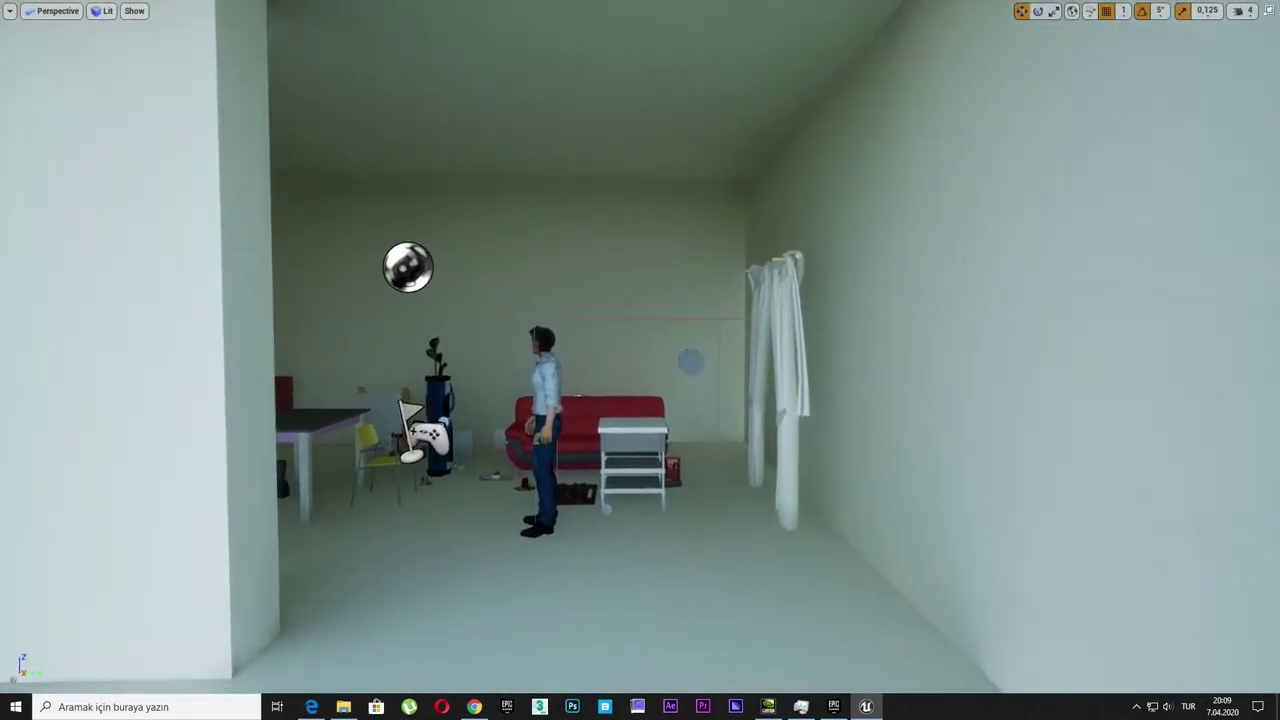
drag(82, 115, 82, 60)
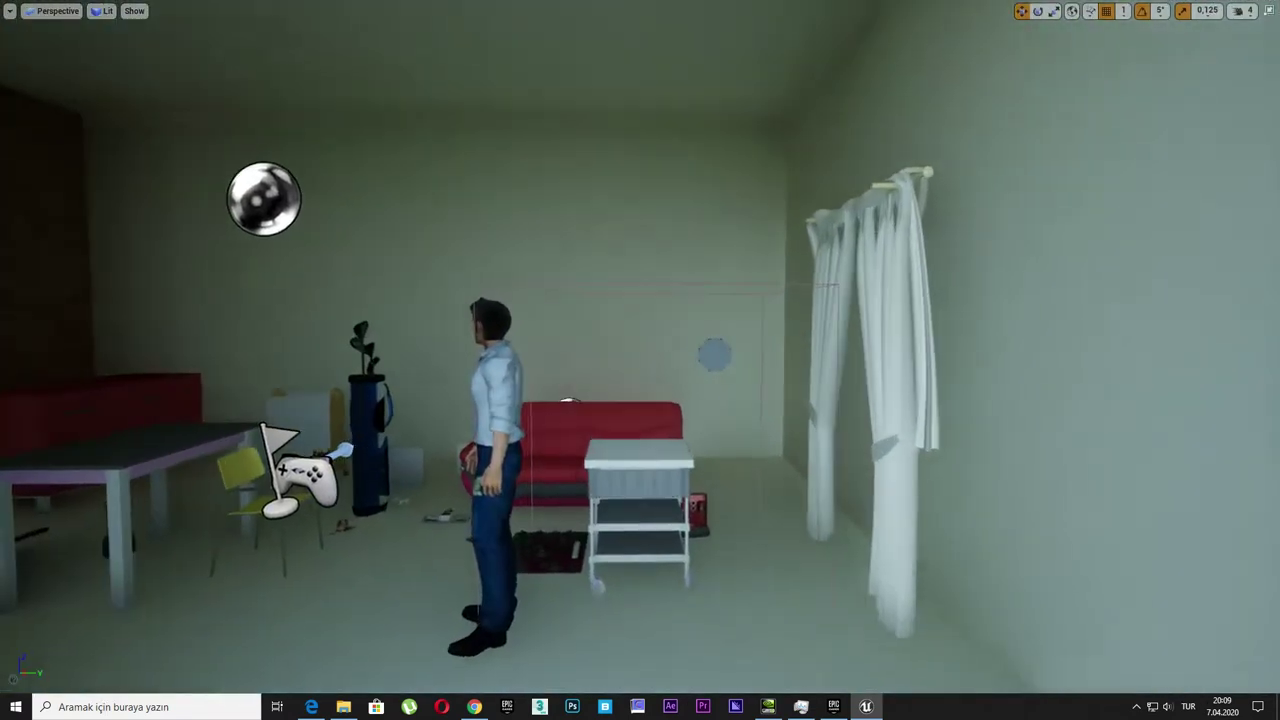
click(10, 14)
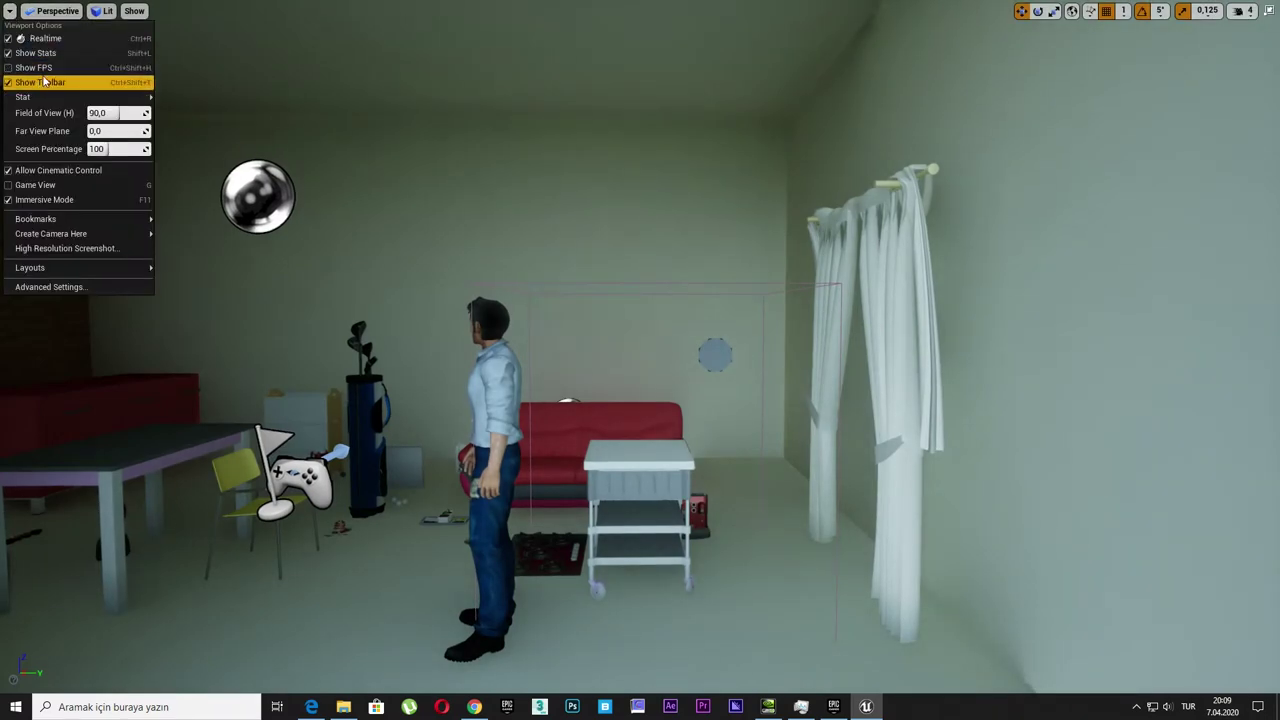
click(54, 67)
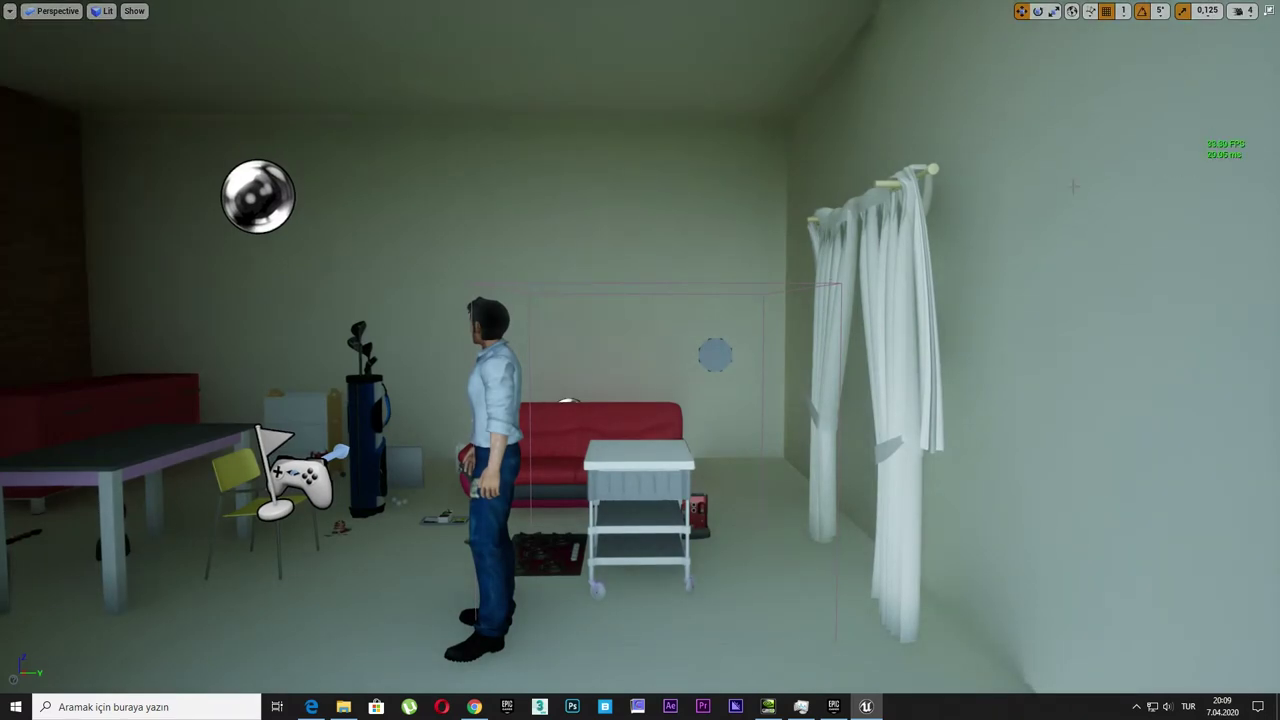
- Fly the camera from the sofa around the outside of the house and back into the upper room
mouse_move(1073, 186)
right_down()
mouse_move(880, 260)
mouse_move(1000, 250)
mouse_move(800, 260)
right_up()
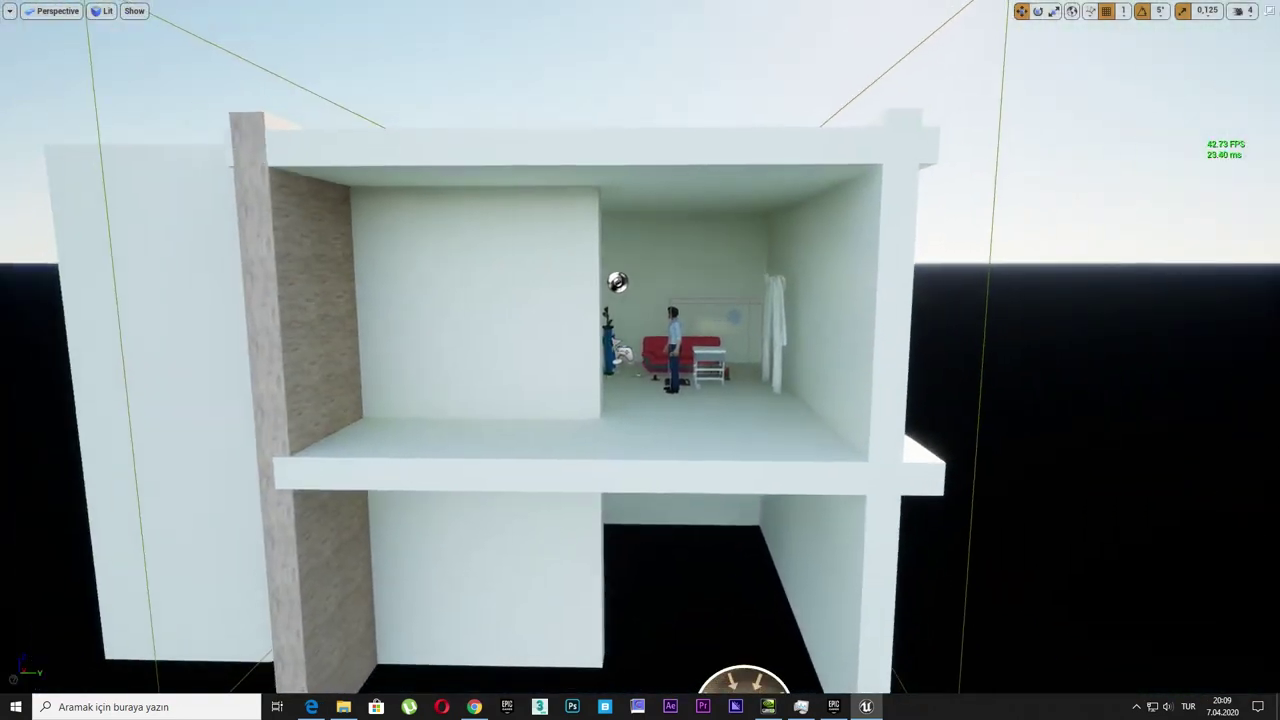
right_drag(800, 260, 945, 265)
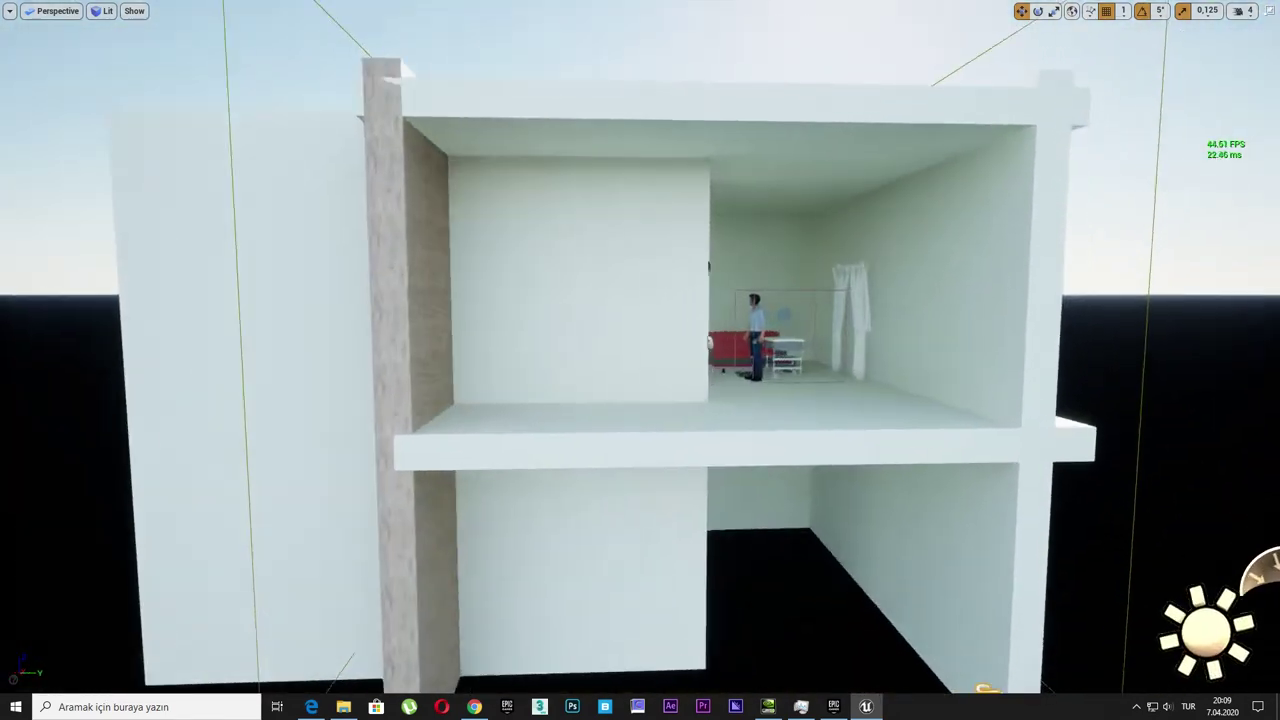
mouse_move(945, 265)
right_down()
mouse_move(860, 270)
mouse_move(960, 280)
mouse_move(880, 240)
mouse_move(960, 255)
mouse_move(840, 250)
mouse_move(905, 250)
right_up()
- Leave full screen and run r.SSGI.Enable 1 in the console
key(F11)
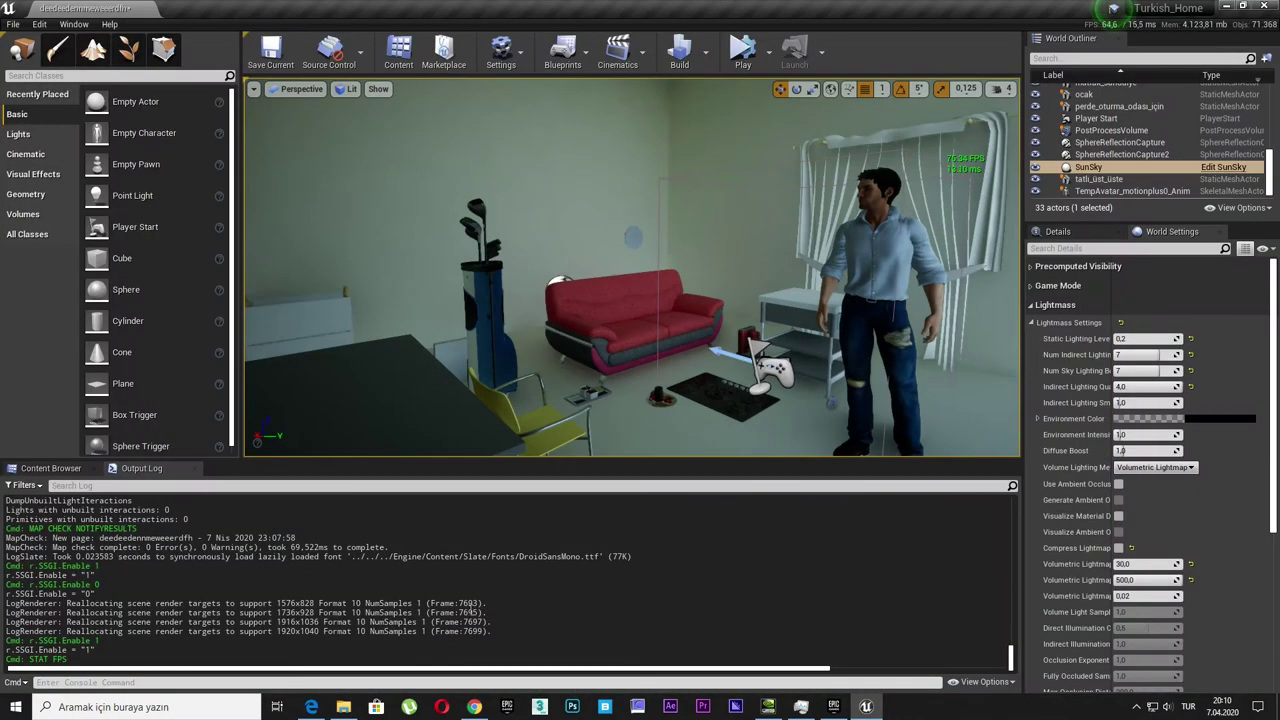
key(Up)
key(Up)
key(Up)
key(Return)
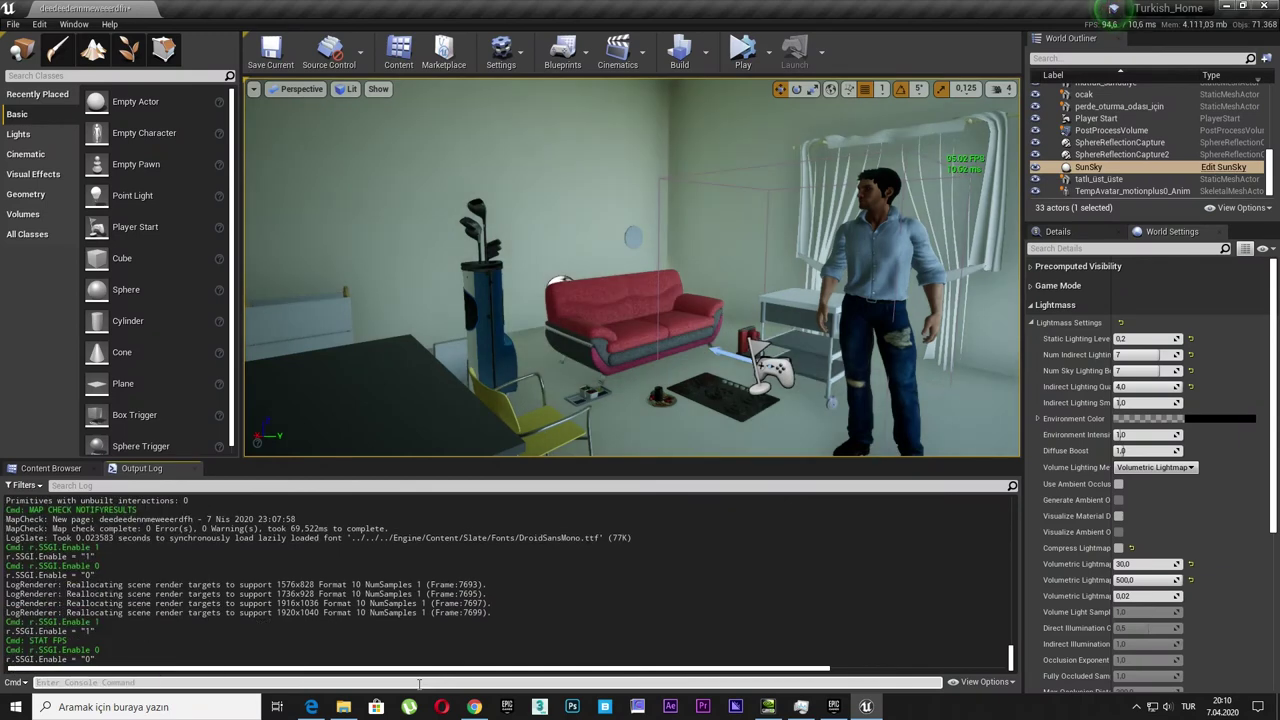
key(Return)
text(r.SSGI.Enable 1)
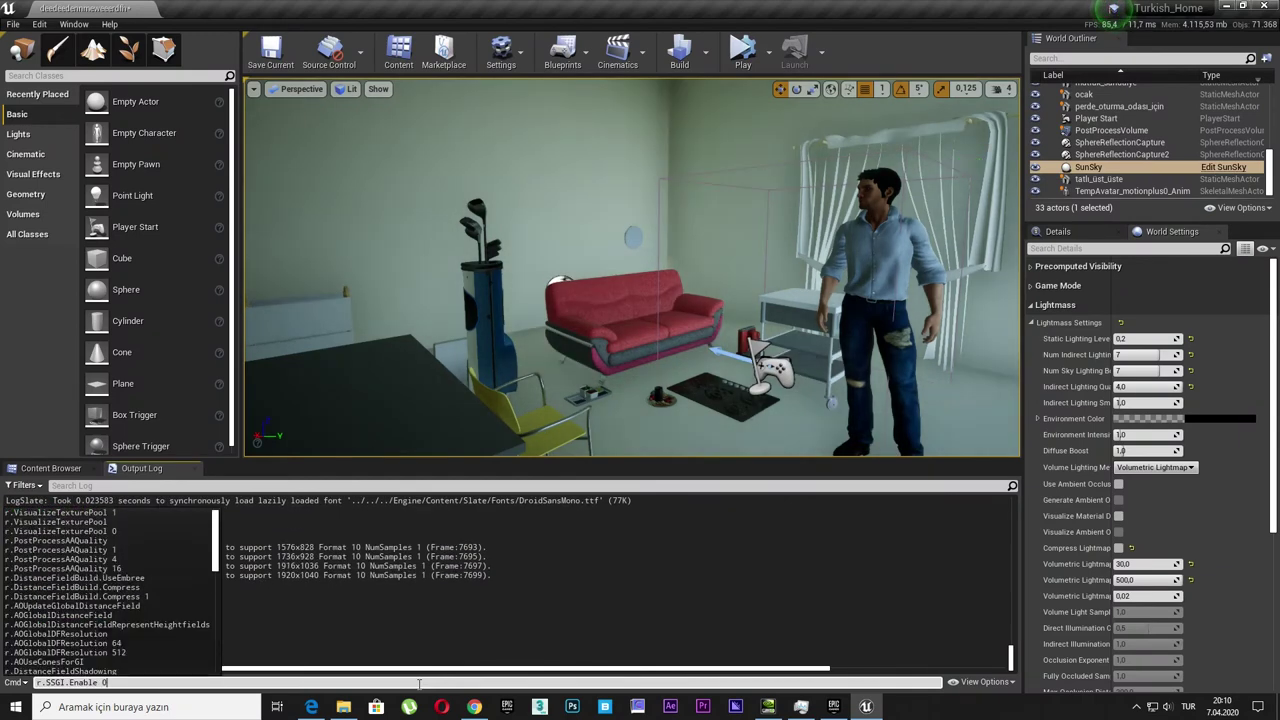
key(Return)
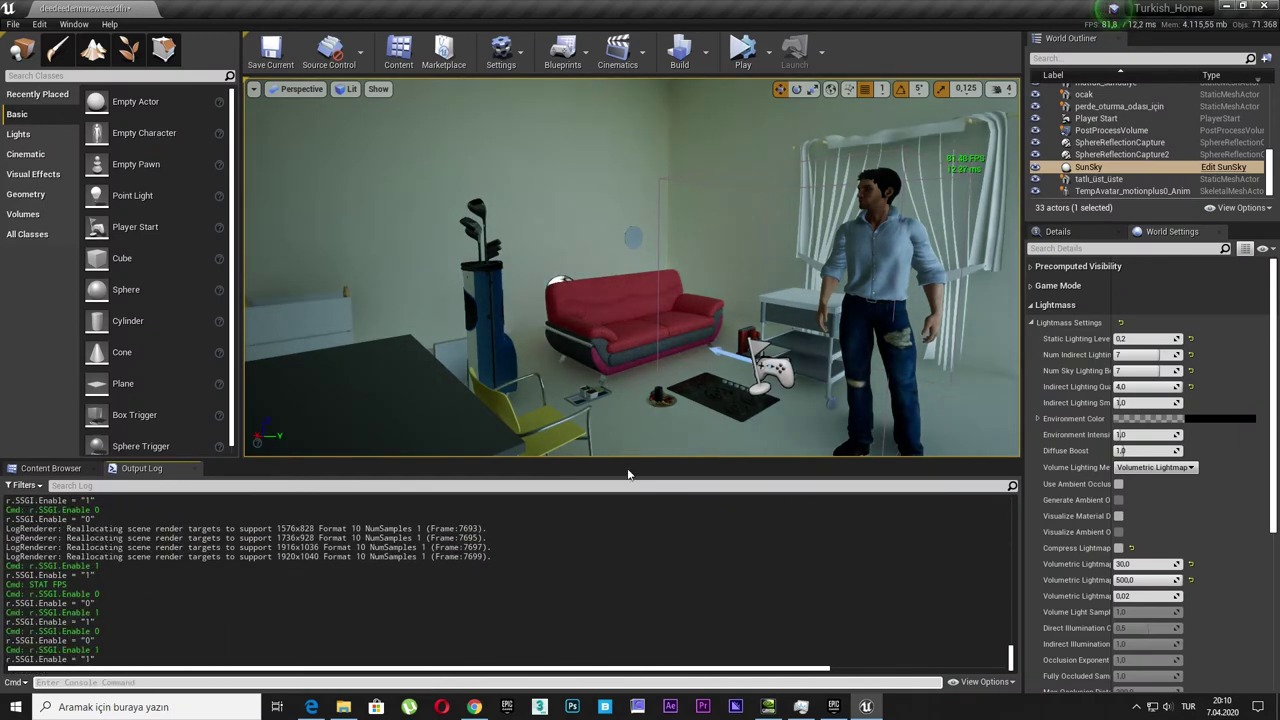
- Turn SSGI off with r.SSGI.Enable 0 and return to the full-screen viewport
key(Up)
key(Up)
key(Return)
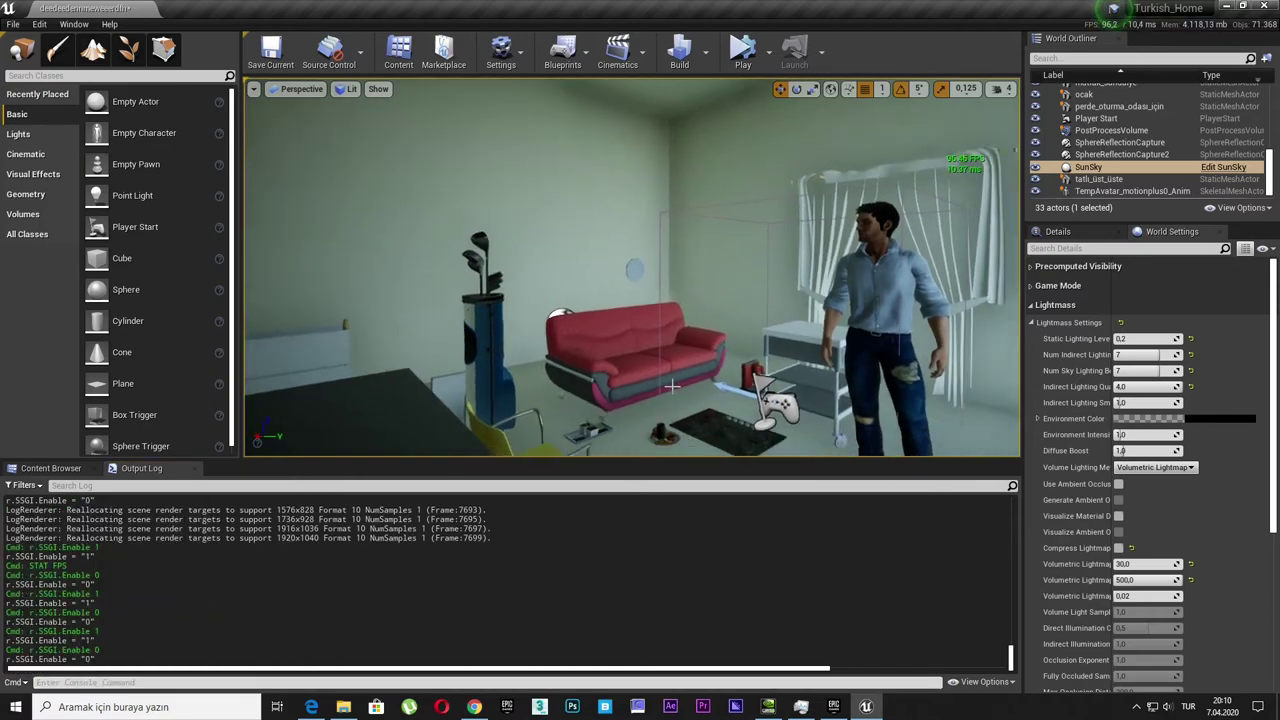
key(F11)
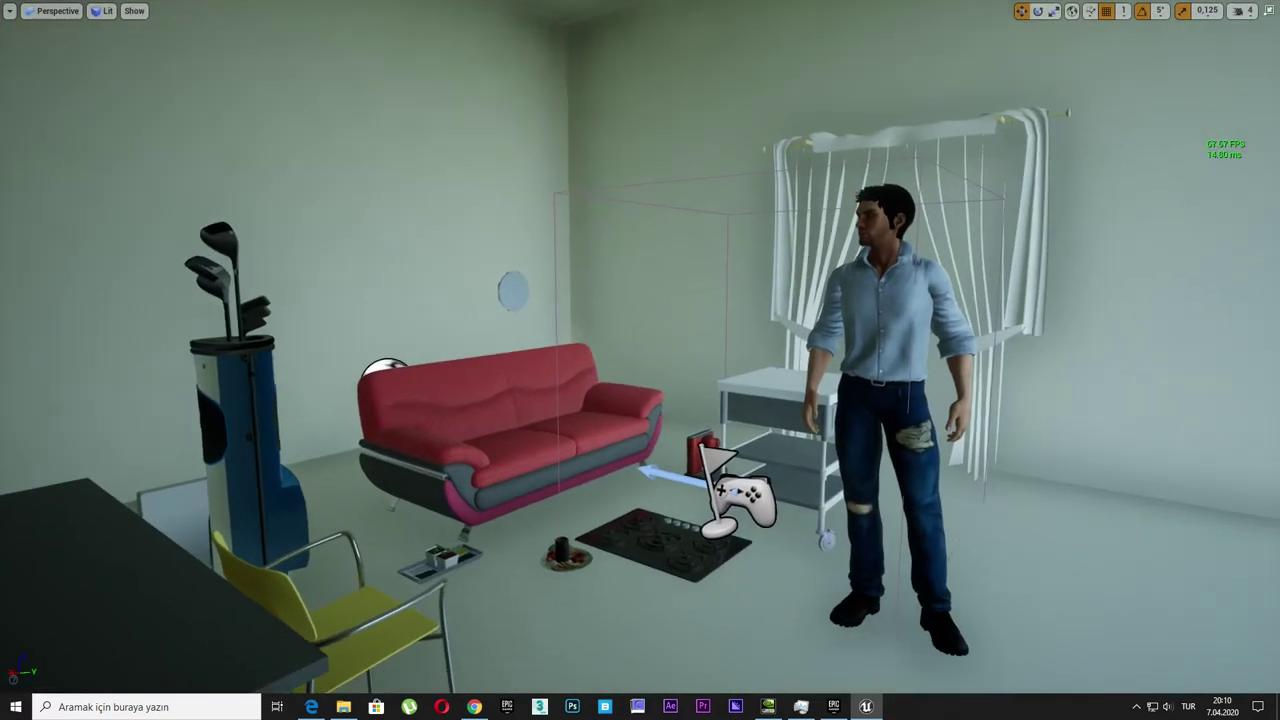
- Tour the brick wall, table, back wall and sofa in full screen, then exit with F11
right_drag(640, 360, 500, 360)
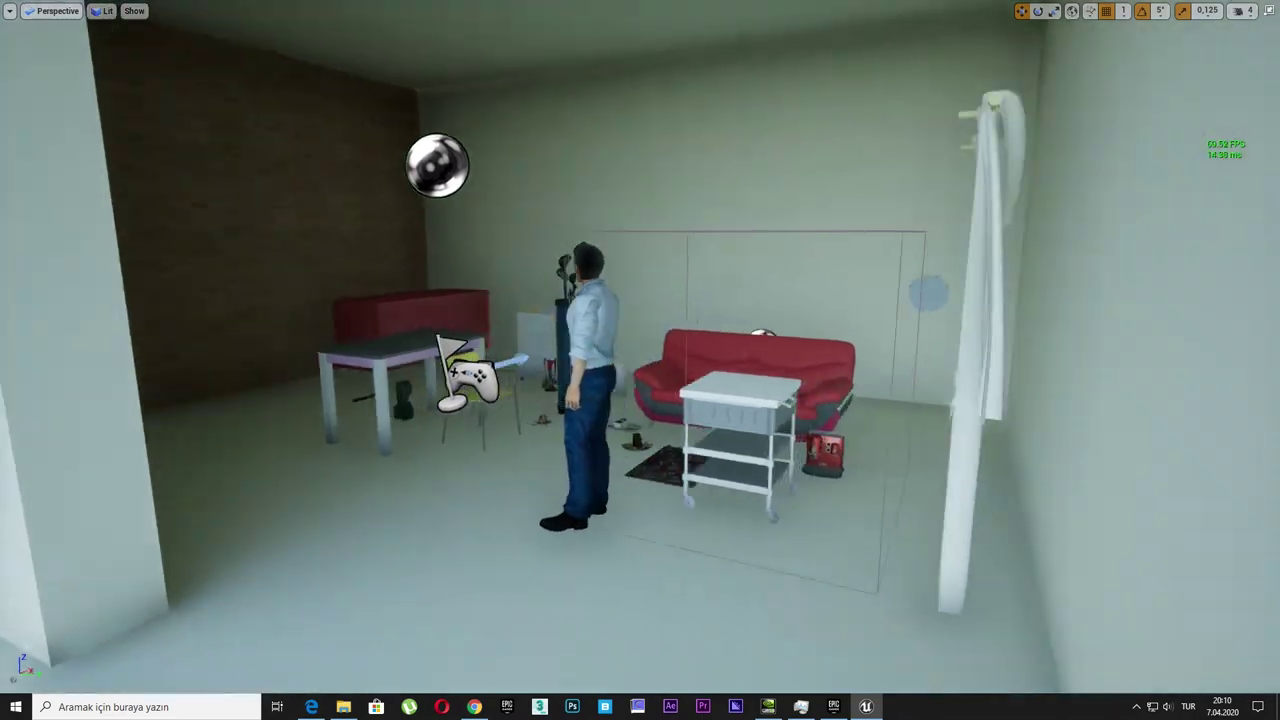
right_drag(782, 362, 660, 362)
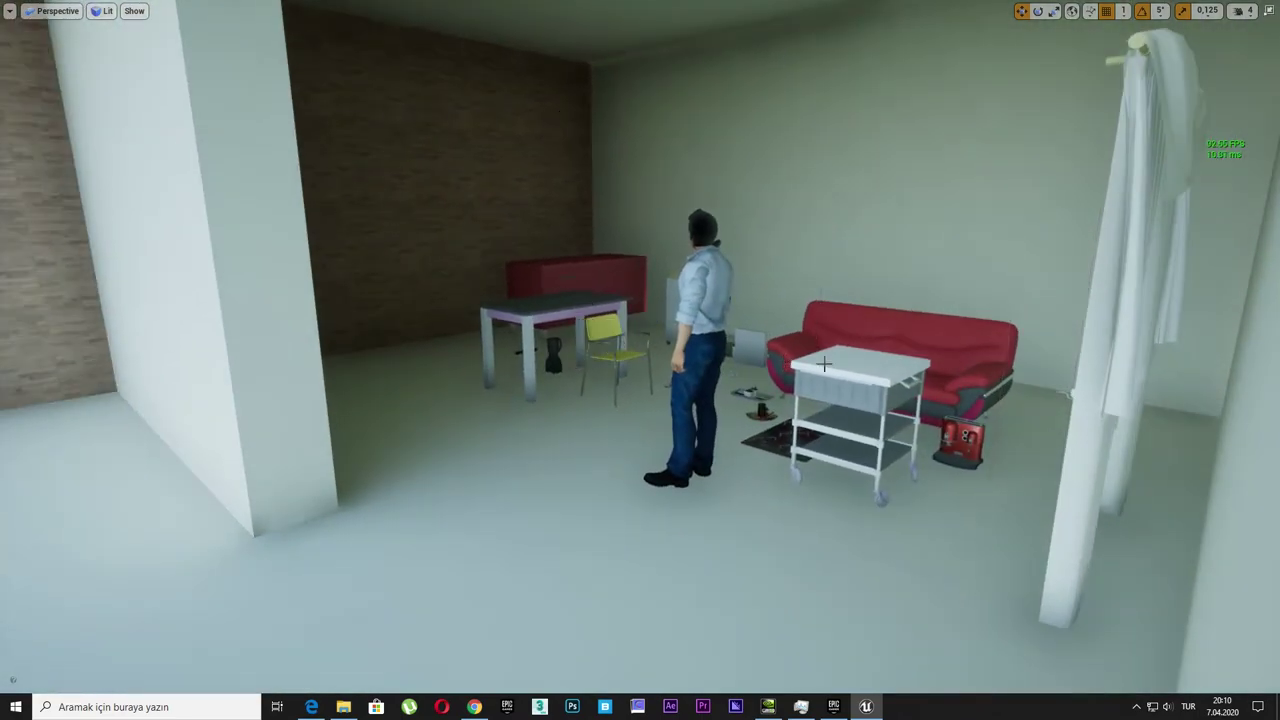
mouse_move(824, 364)
right_down()
mouse_move(700, 364)
mouse_move(760, 360)
right_up()
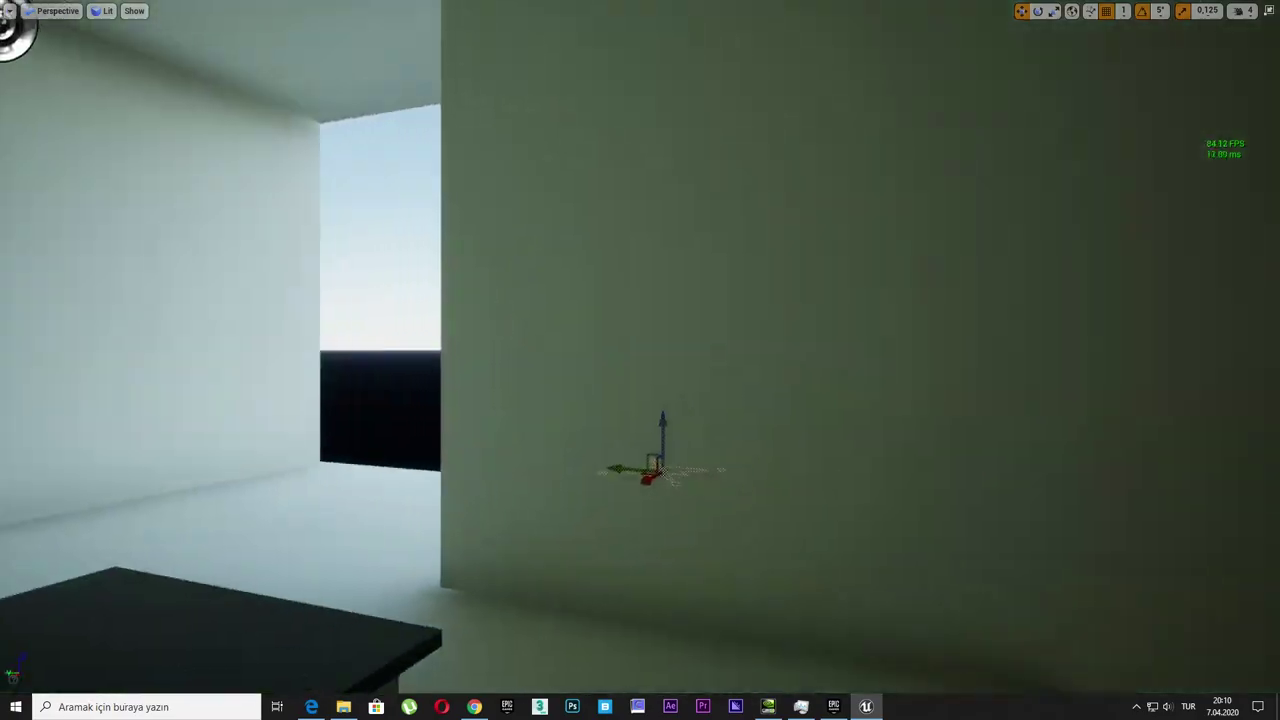
right_drag(640, 360, 580, 360)
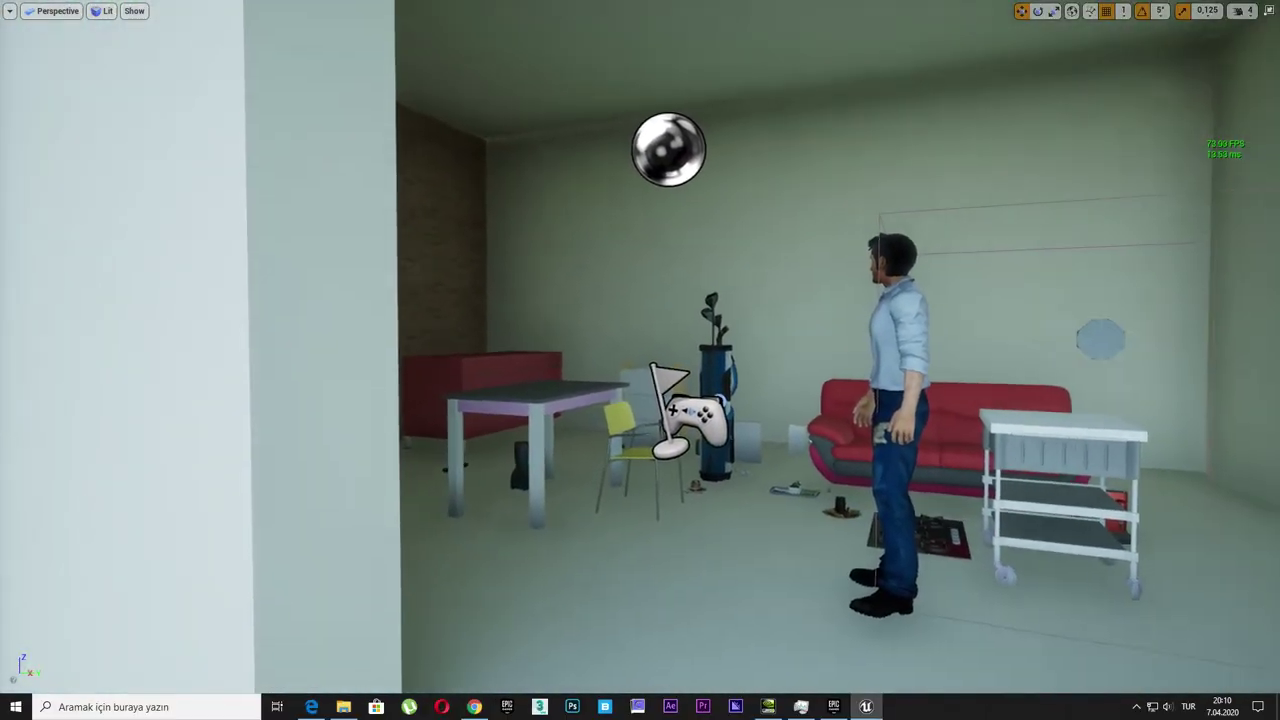
right_drag(835, 360, 955, 330)
key(F11)
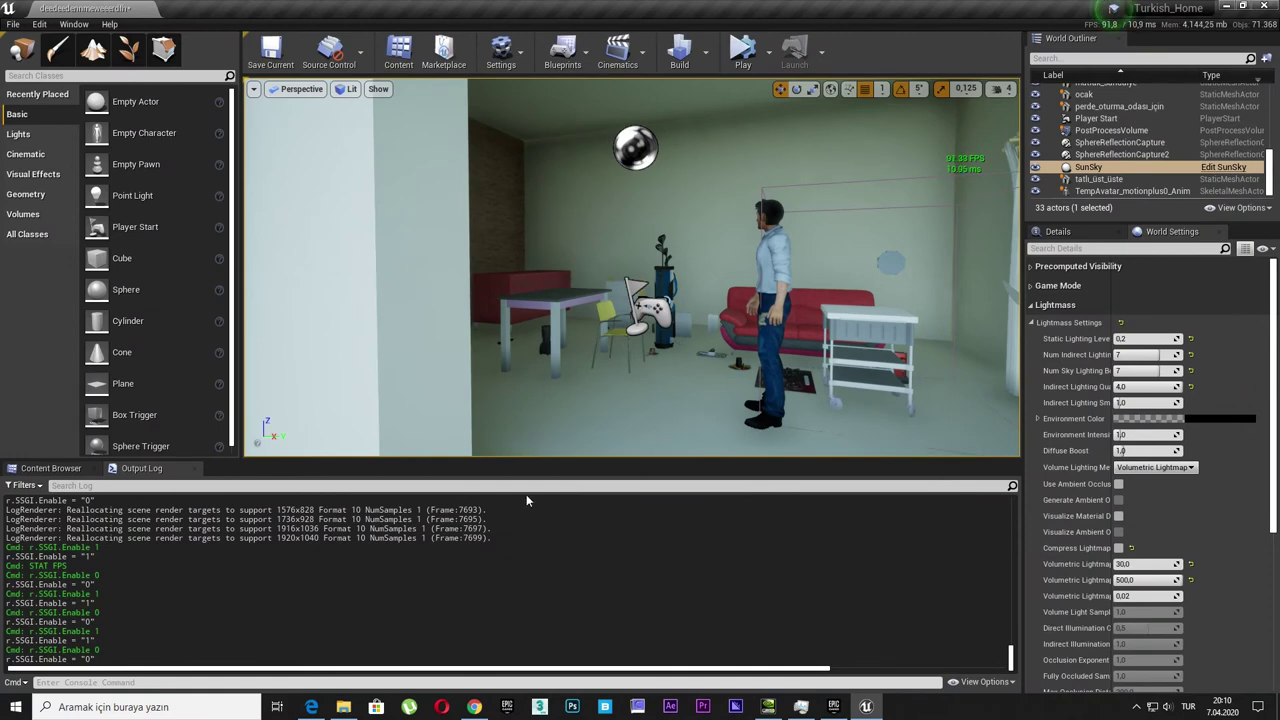
- Browse the content folders to Wall_Paint_Detail_01_inst, then select the SunSky actor's properties
click(54, 475)
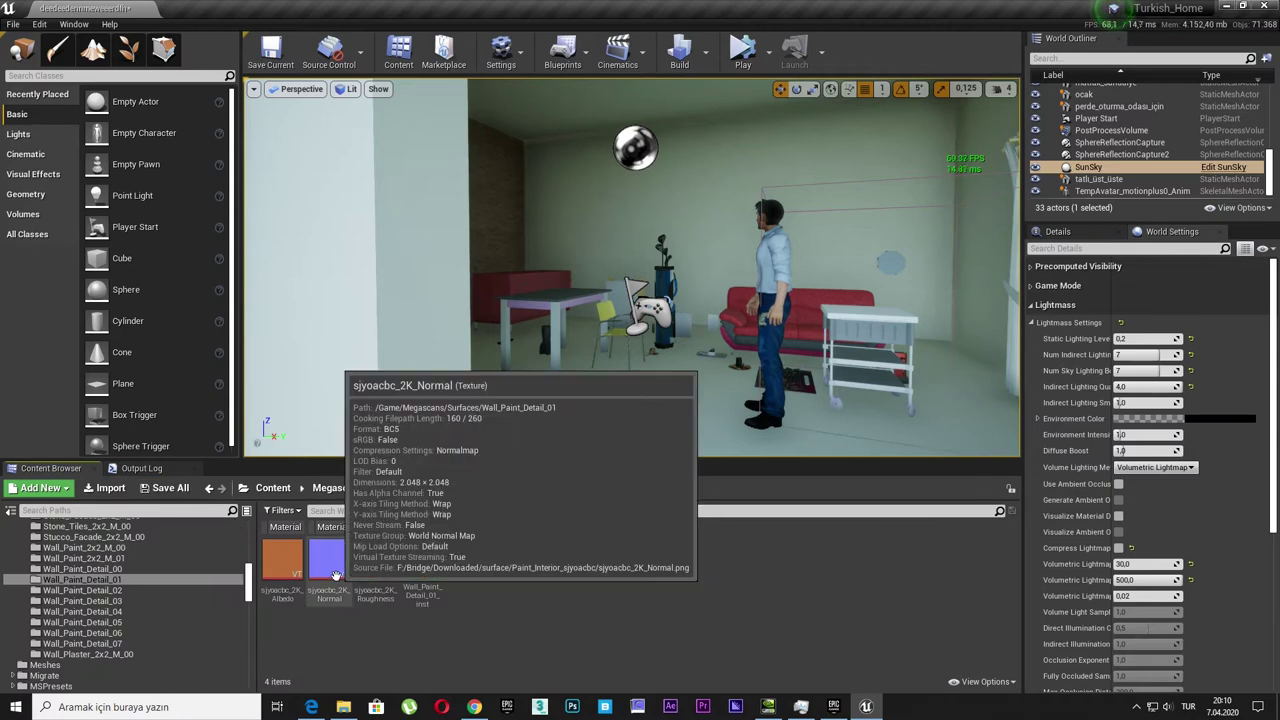
click(422, 555)
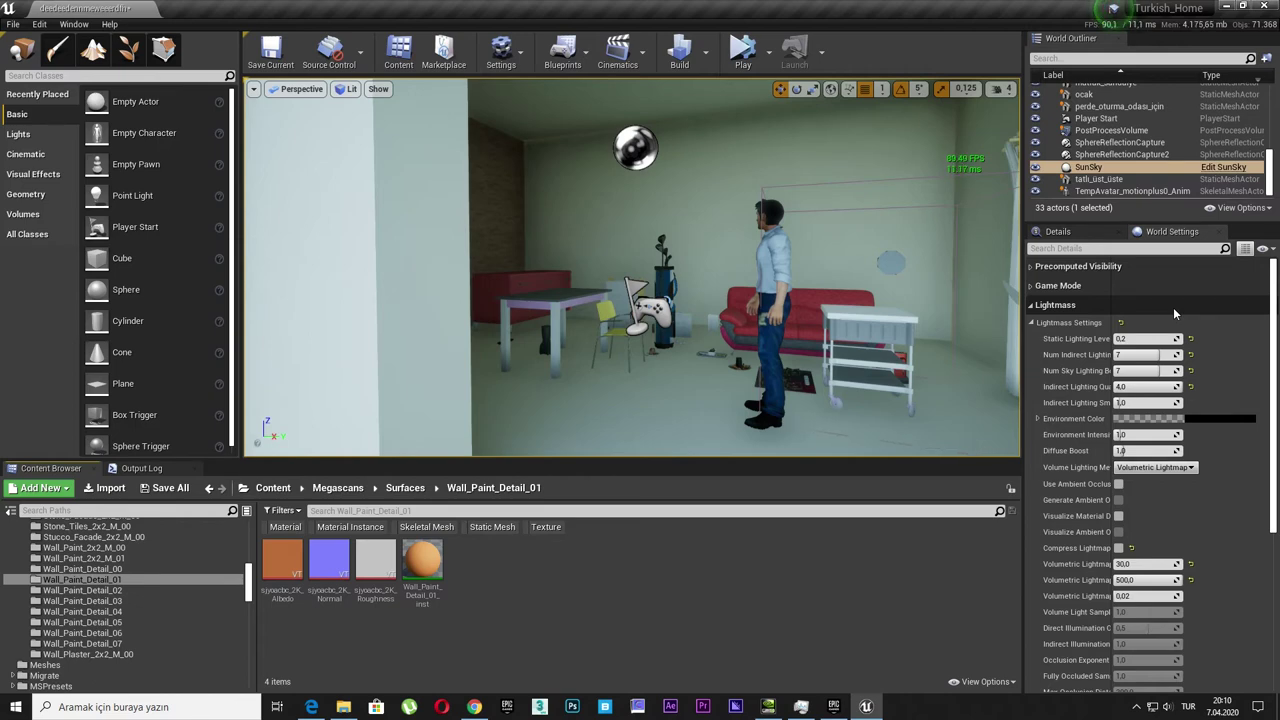
click(1057, 231)
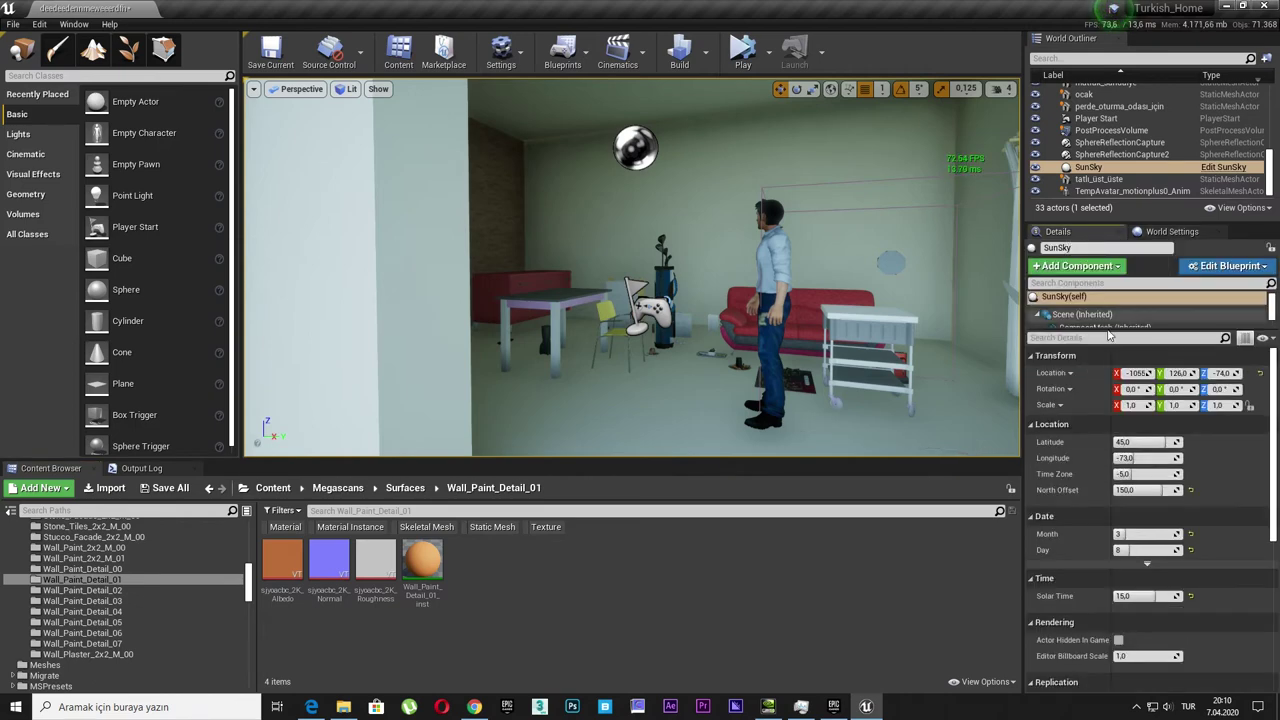
scroll(1108, 330, down, 3)
- Set SunSky's DirectionalLight component to Static mobility and run Build Lighting Only
click(1108, 308)
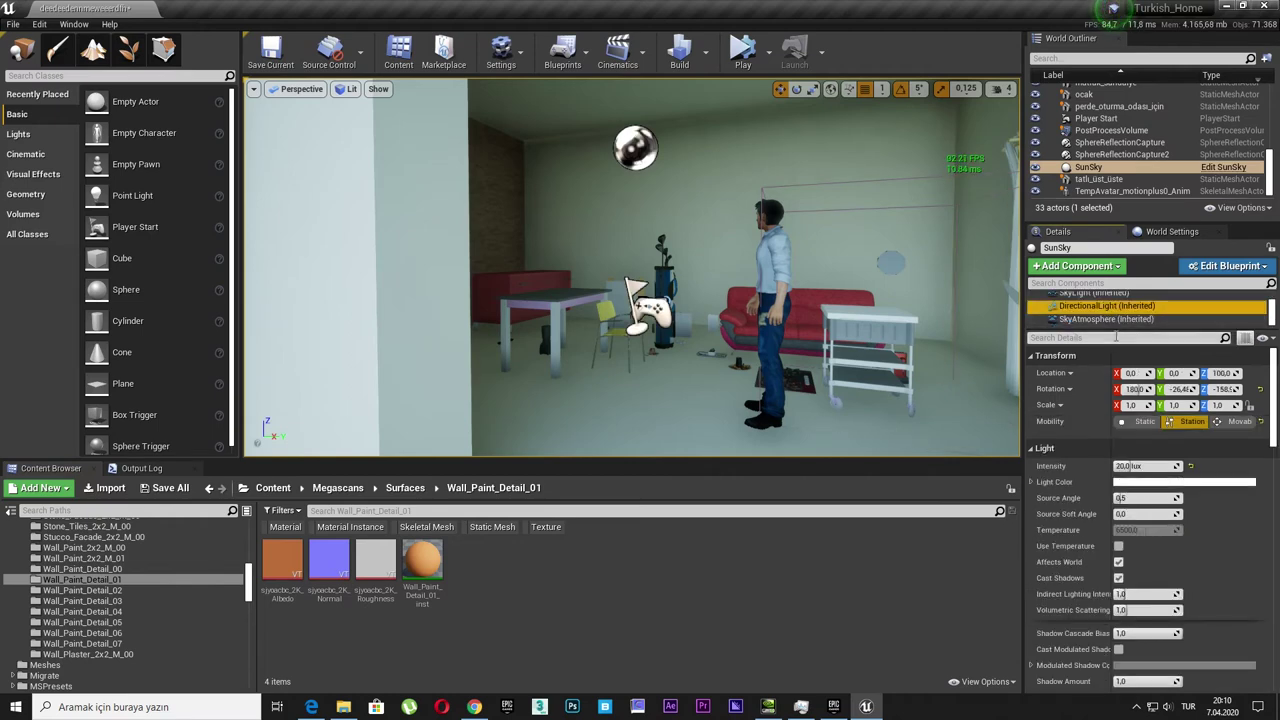
click(1093, 293)
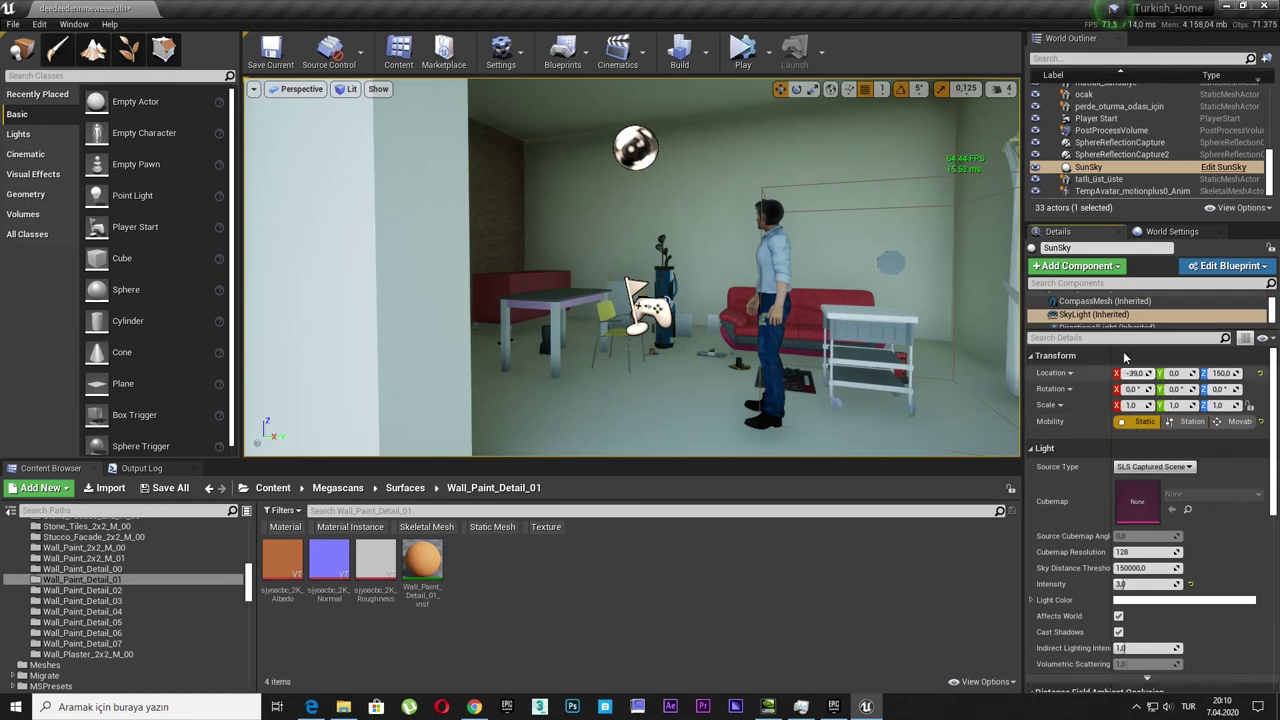
click(1092, 307)
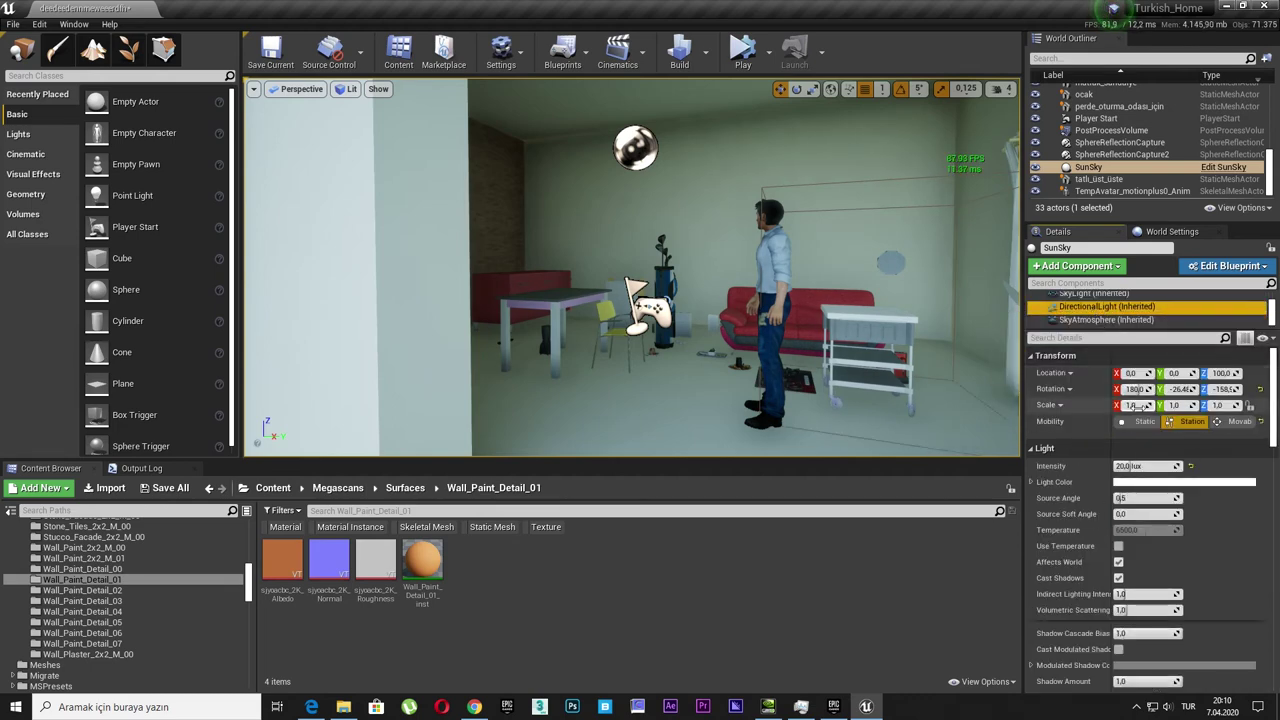
click(1138, 423)
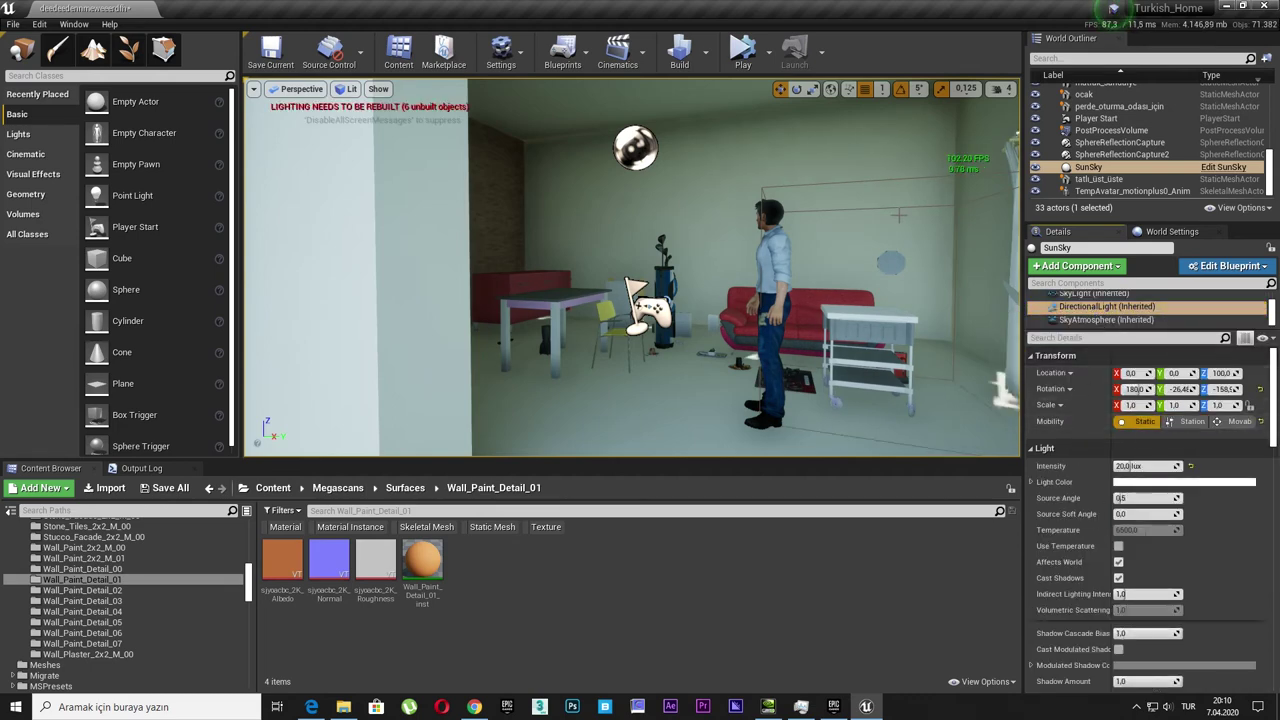
click(710, 54)
click(738, 91)
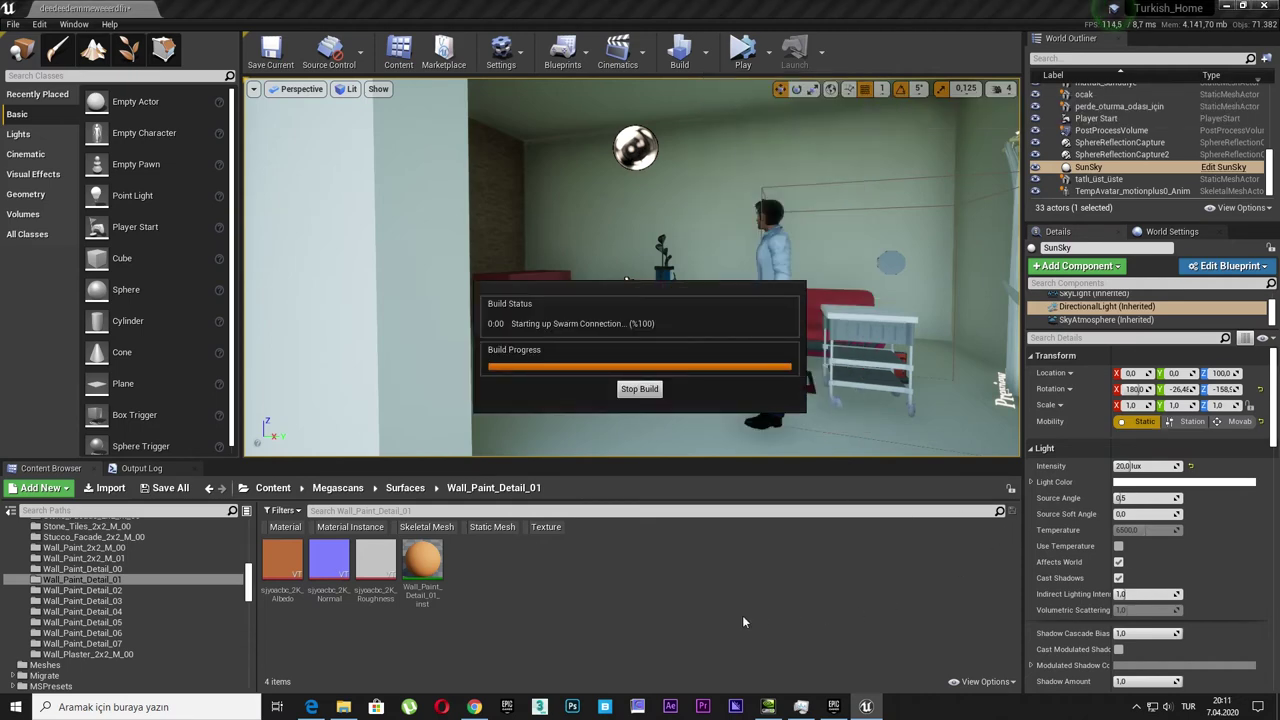
- Inspect the rebuilt static sun lighting in full screen, then check the Output Log's 0-error map check
mouse_move(640, 300)
right_down()
mouse_move(600, 280)
mouse_move(560, 300)
right_up()
key(F11)
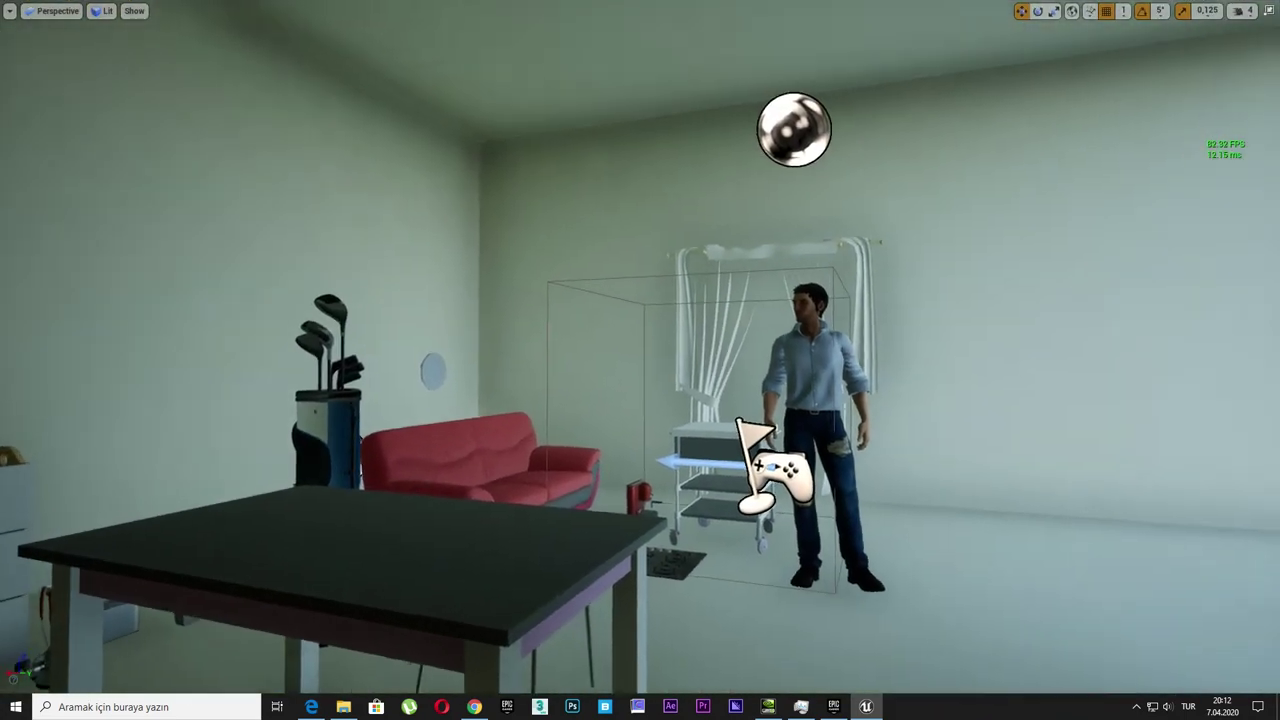
right_drag(707, 342, 760, 340)
mouse_move(640, 340)
right_down()
mouse_move(600, 340)
mouse_move(700, 360)
right_up()
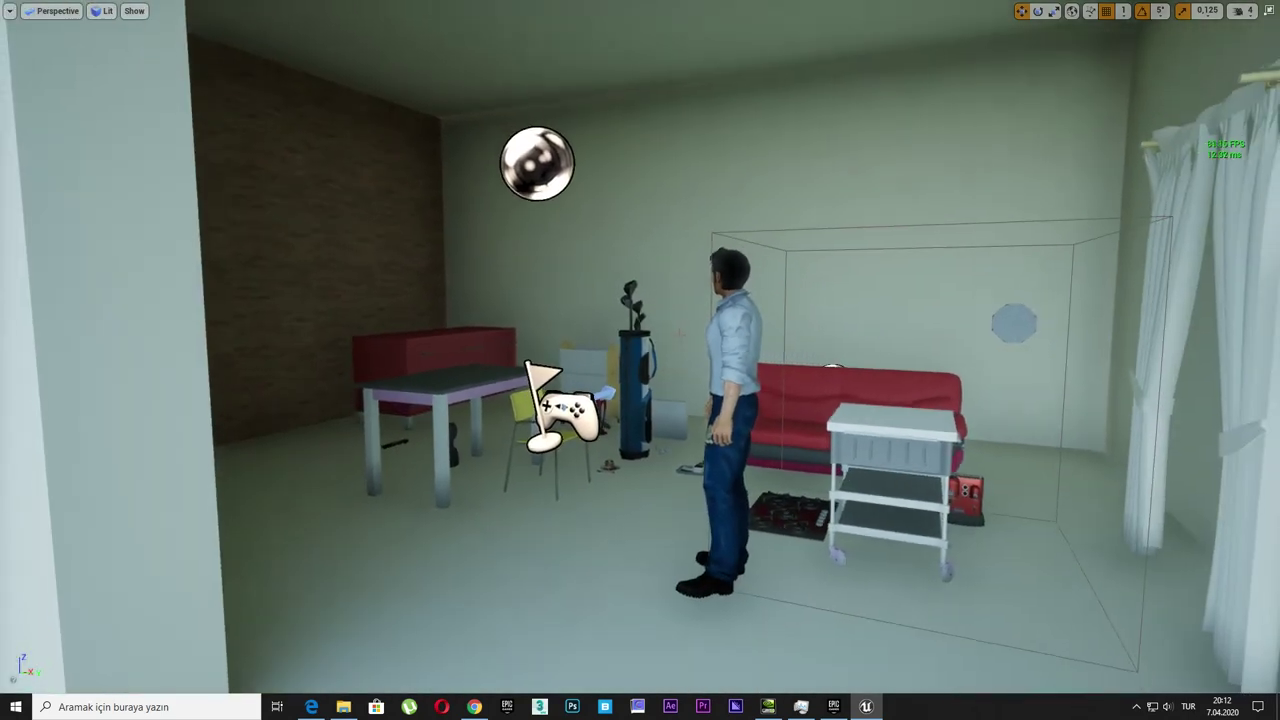
key(F11)
click(150, 468)
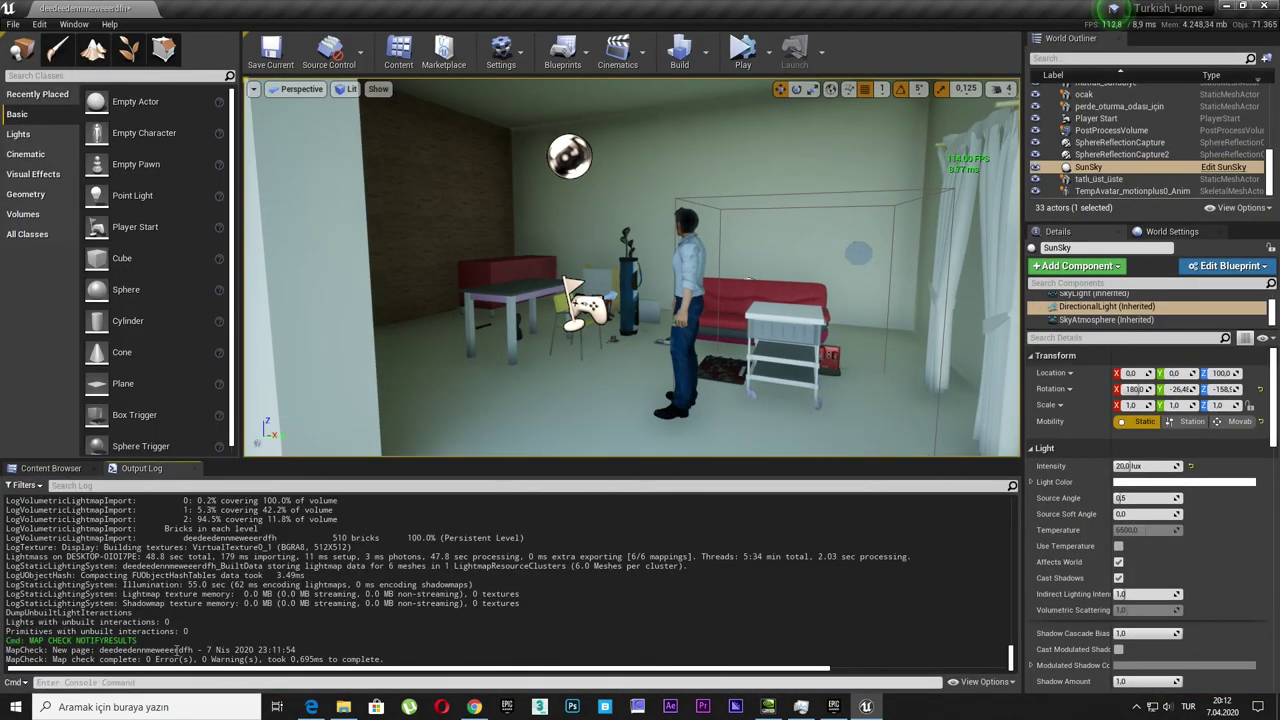
- Enable SSGI with r.SSGI.Enable 1 and fly around the room full-screen to compare lighting
click(150, 682)
key(Up)
key(Up)
key(Return)
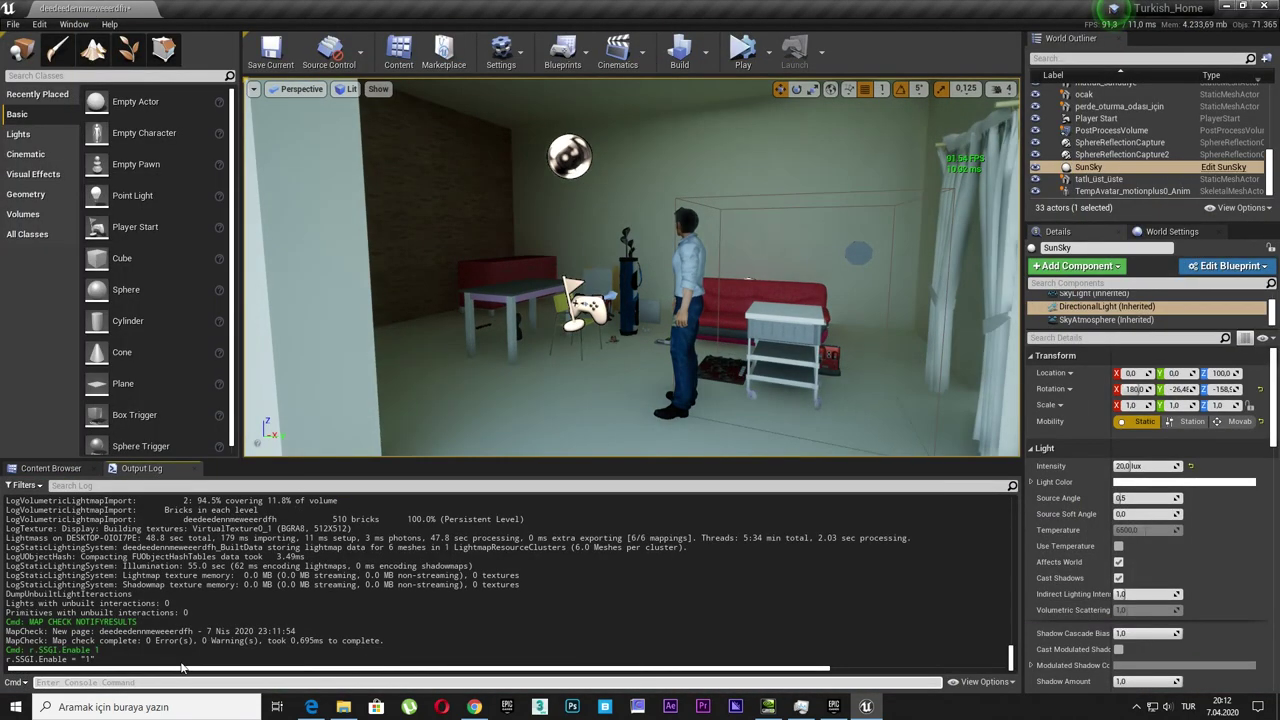
key(F11)
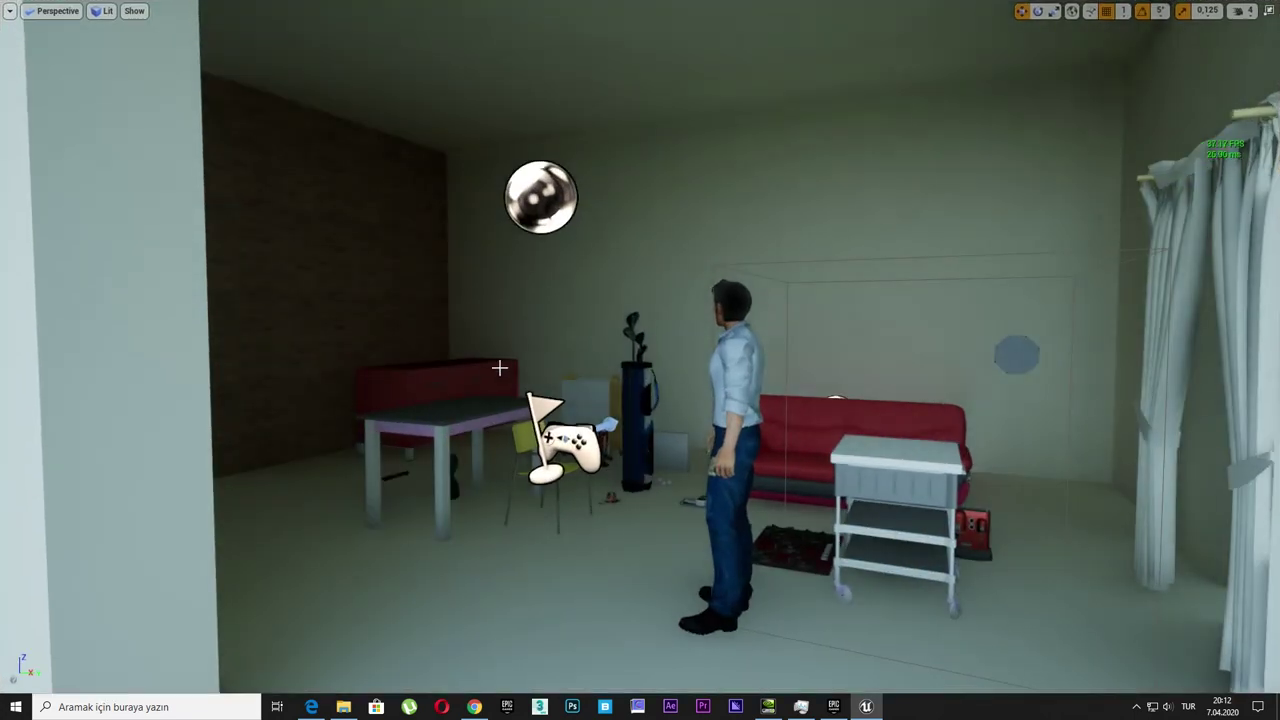
right_drag(500, 368, 500, 368)
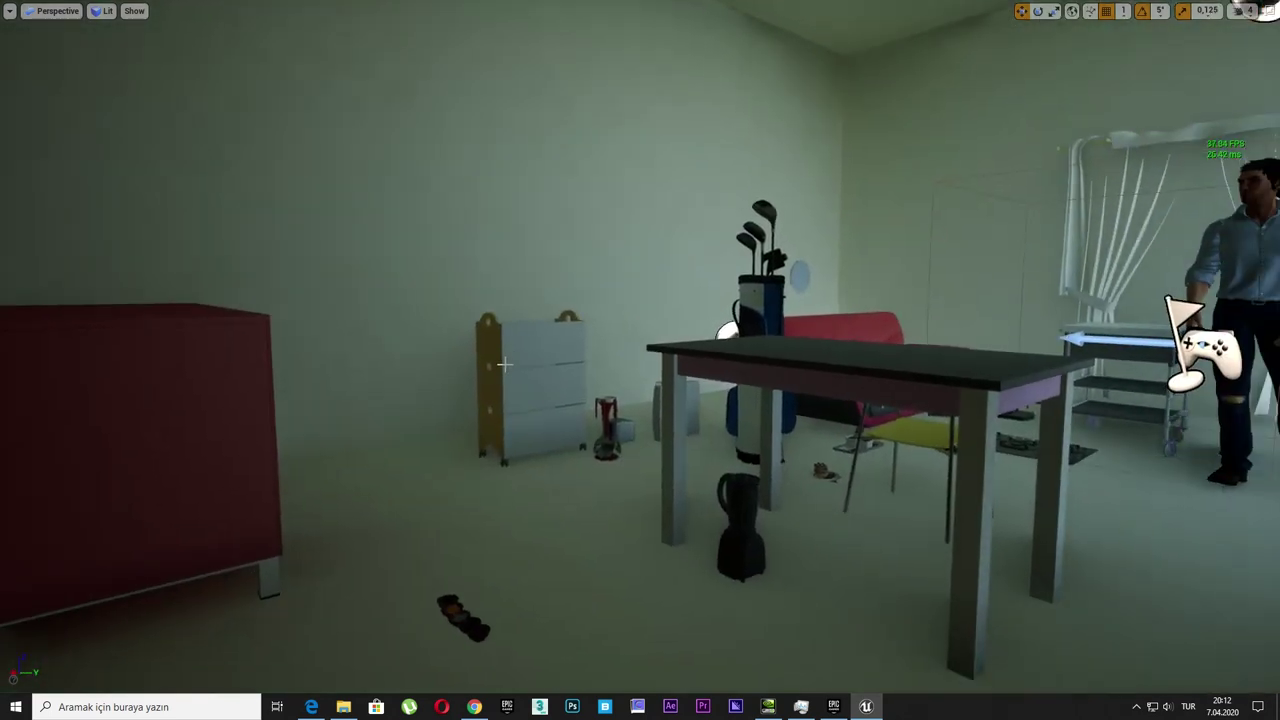
key(F11)
- Turn SSGI off with r.SSGI.Enable 0 and return to the Wall_Paint_Detail_01 assets
click(88, 681)
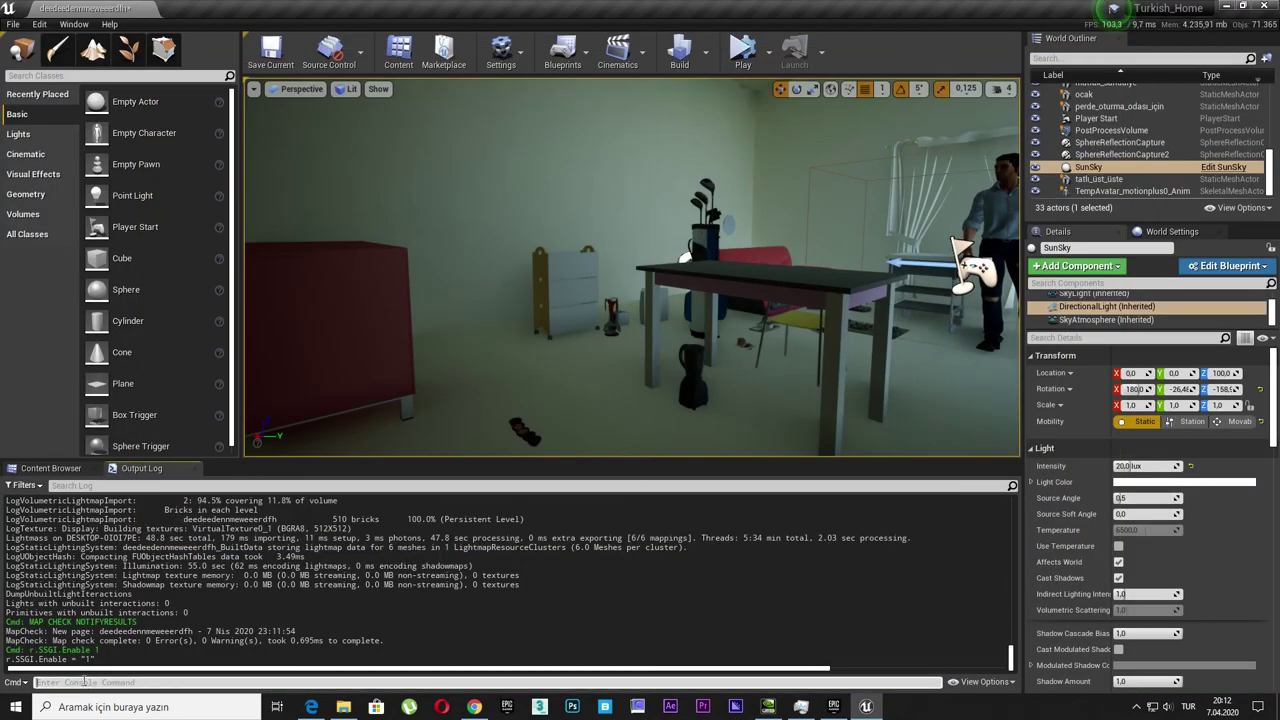
key(Up)
key(Up)
key(Return)
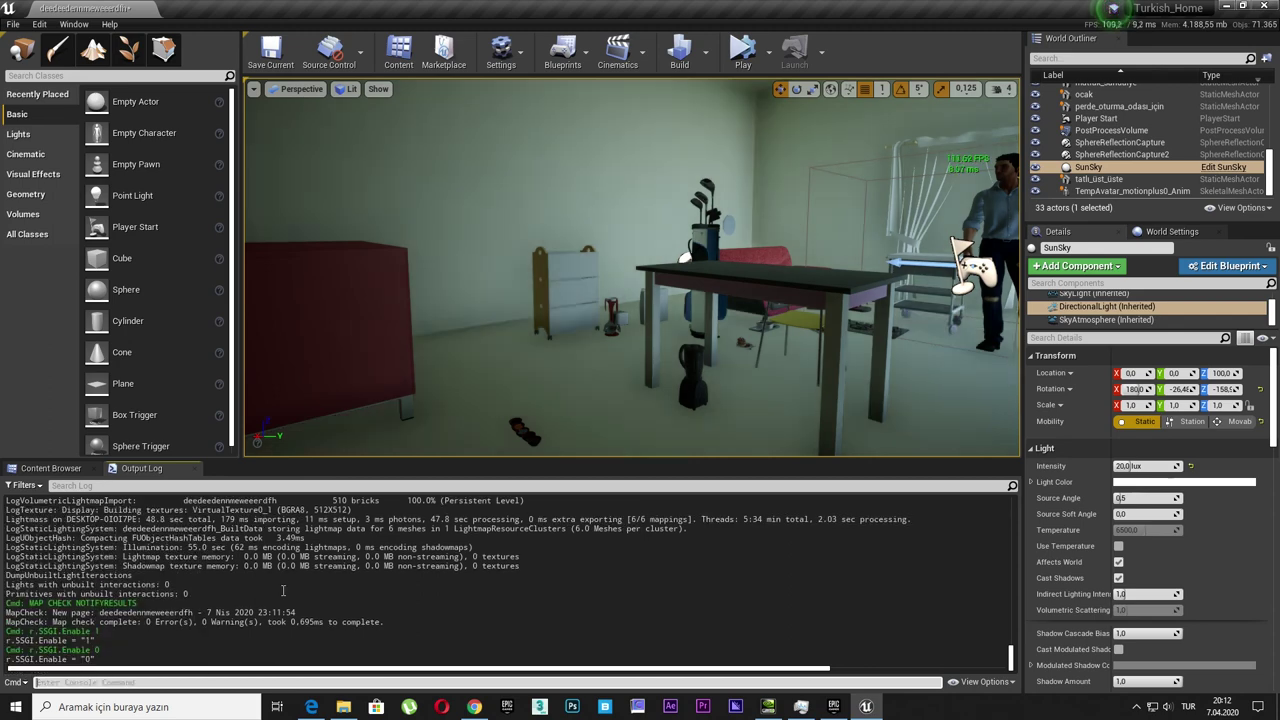
click(45, 468)
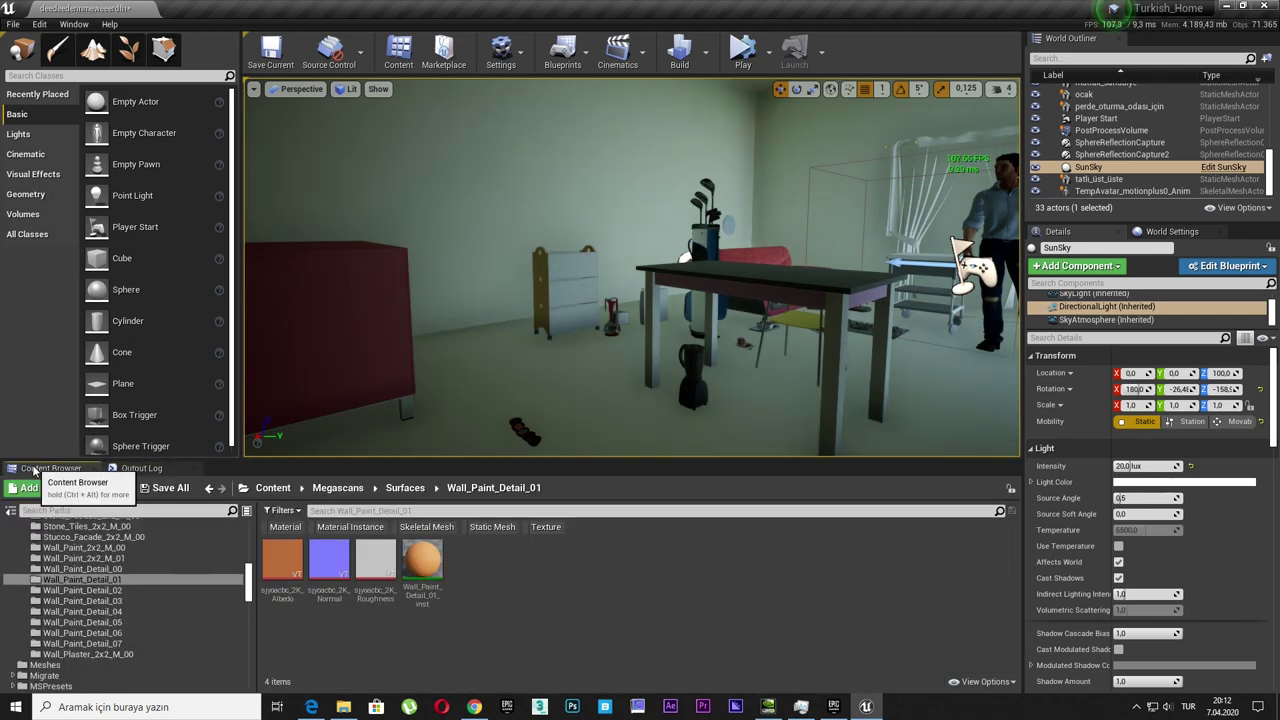